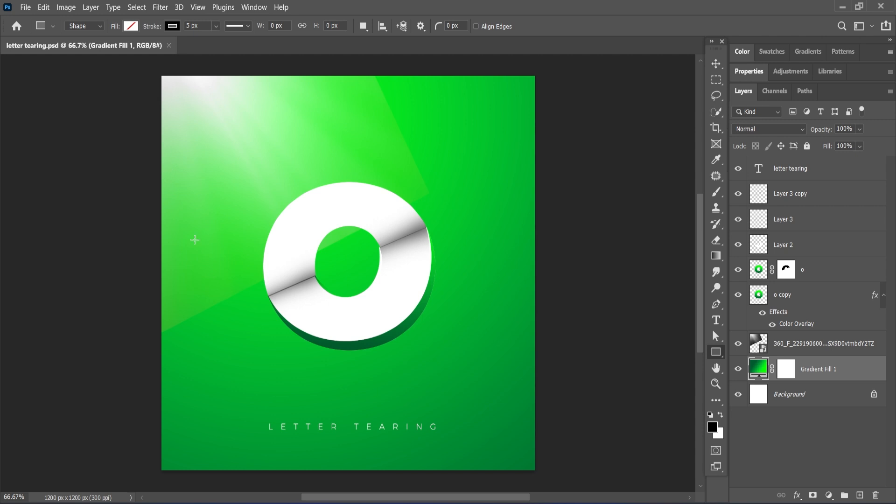
# Step: Create a new 4 x 4 inch document named "tearing paper" at 300 pixels/inch, RGB Color, with a white background
pyautogui.click(21, 31)
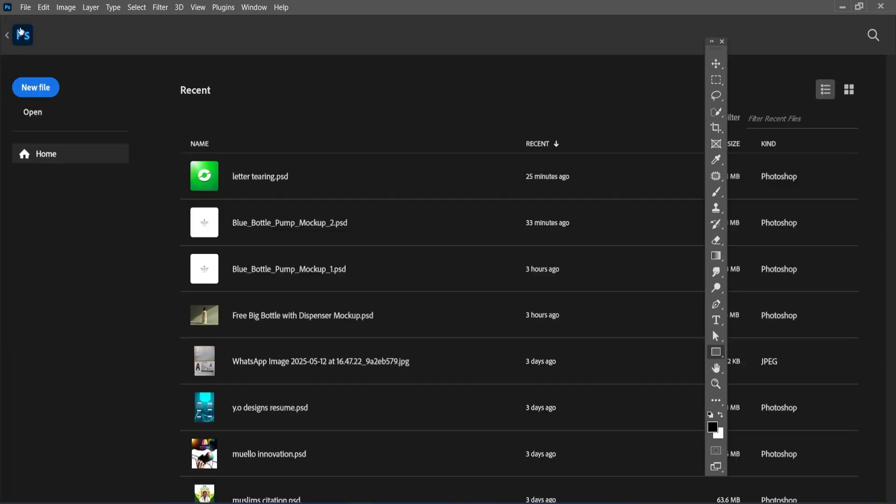
pyautogui.click(24, 87)
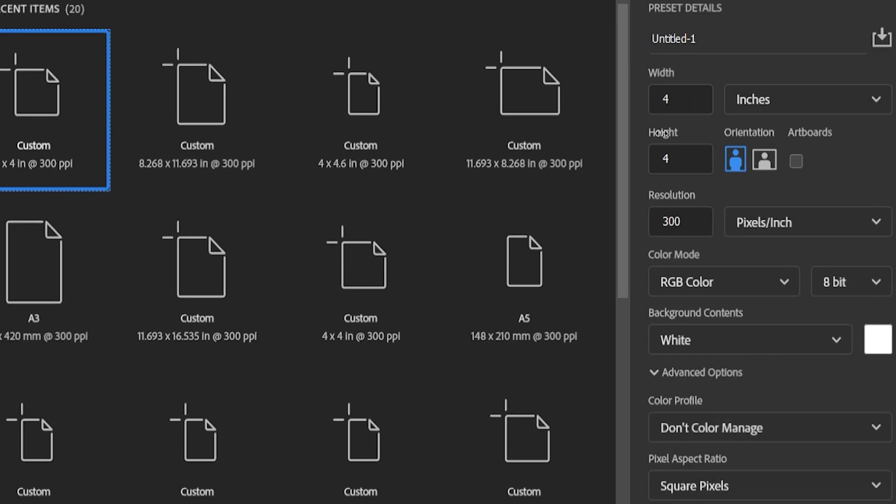
pyautogui.click(717, 38)
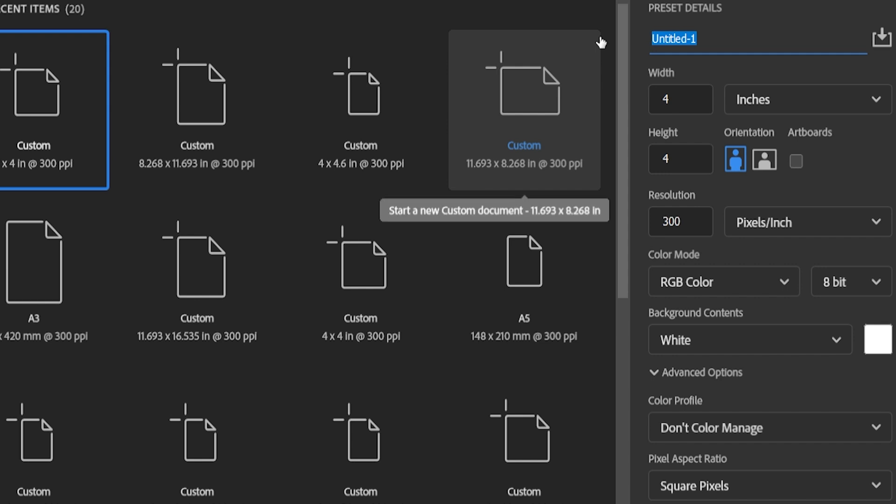
pyautogui.write('tear')
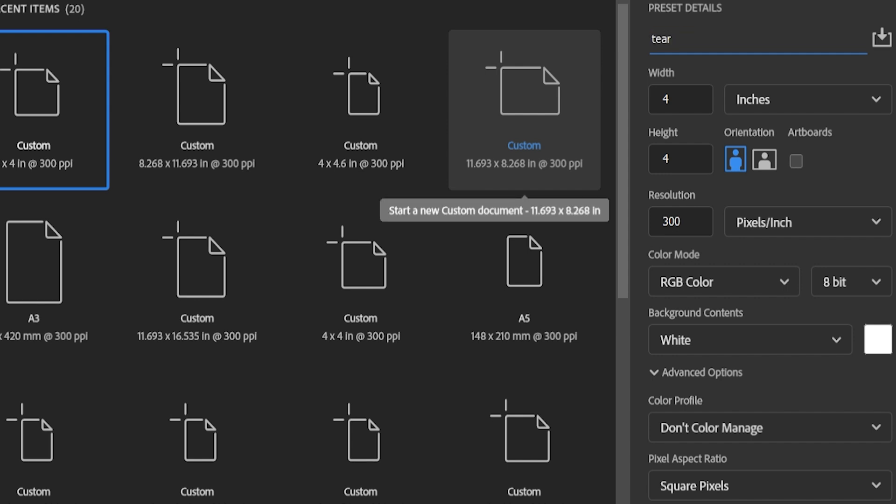
pyautogui.write('ing paper')
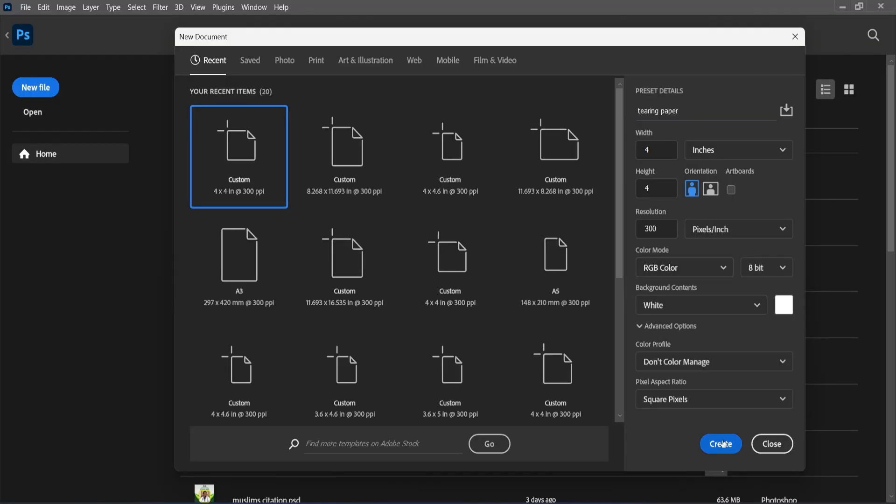
pyautogui.click(723, 444)
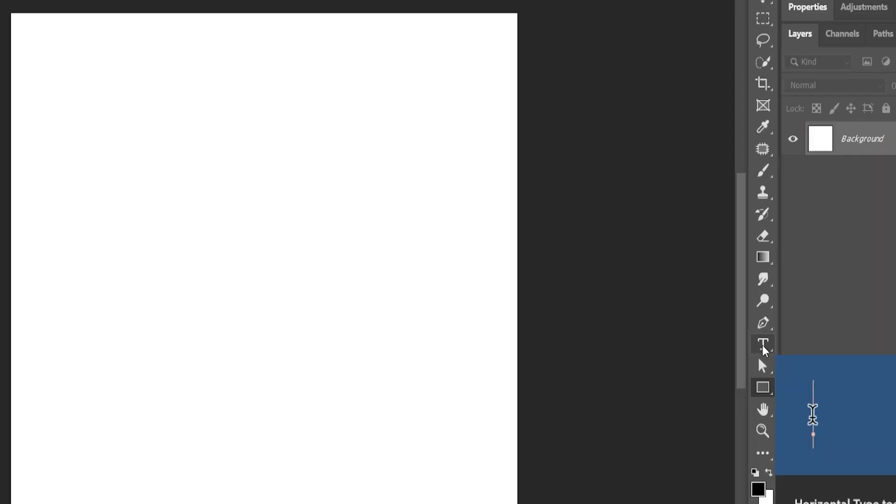
# Step: Add a black letter "o" in Montserrat Black at 200 pt and move it to the centre of the canvas
pyautogui.rightClick(764, 347)
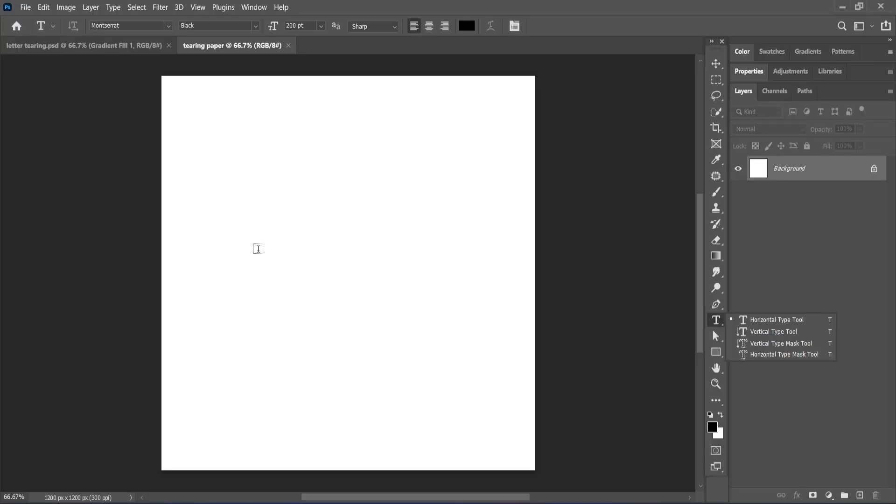
pyautogui.click(258, 249)
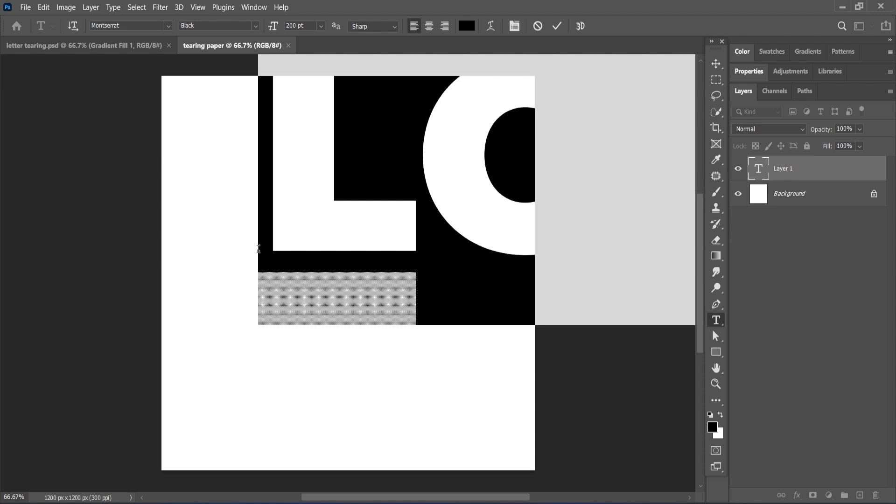
pyautogui.write('o')
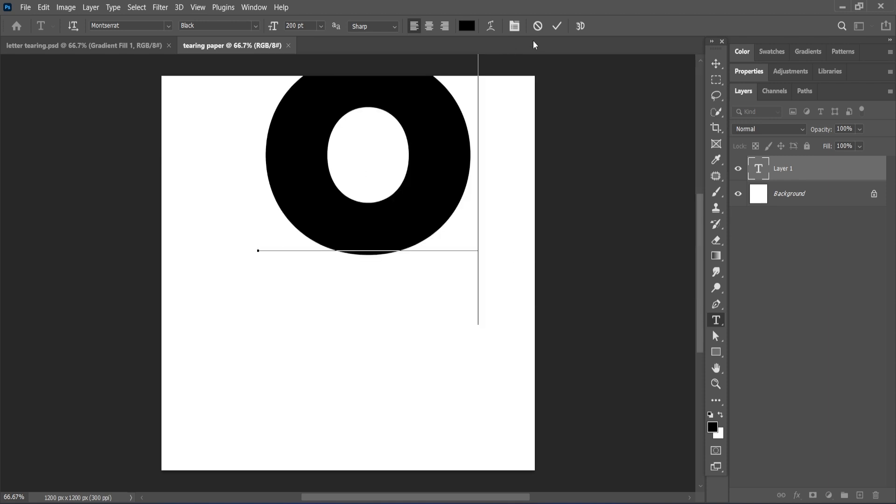
pyautogui.click(557, 28)
pyautogui.click(715, 65)
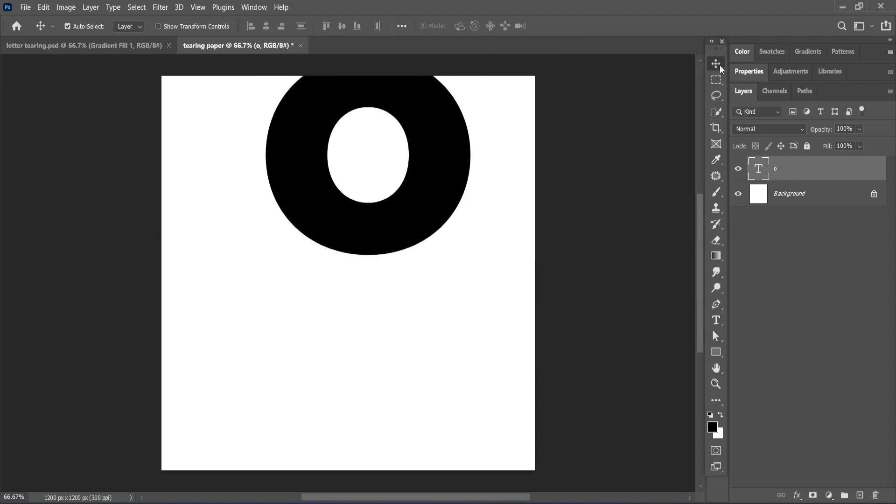
pyautogui.moveTo(454, 151); pyautogui.dragTo(432, 256)
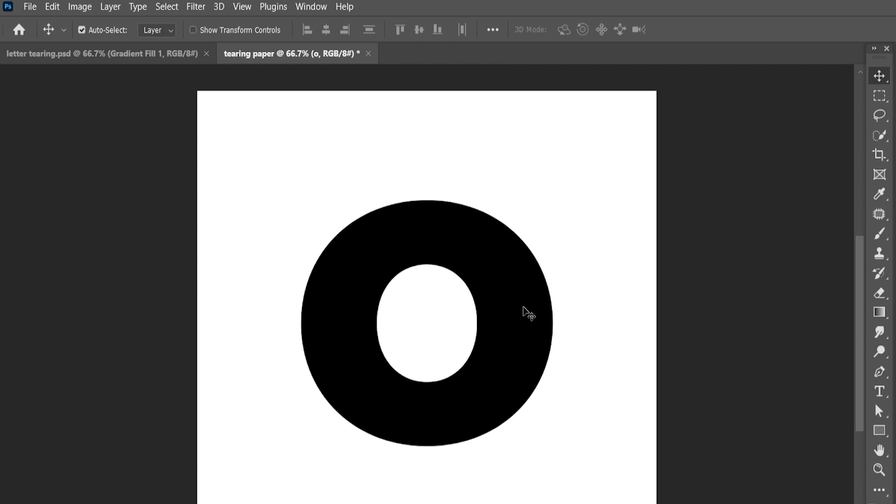
# Step: Check the font, style and size settings of the letter "o"
pyautogui.doubleClick(528, 314)
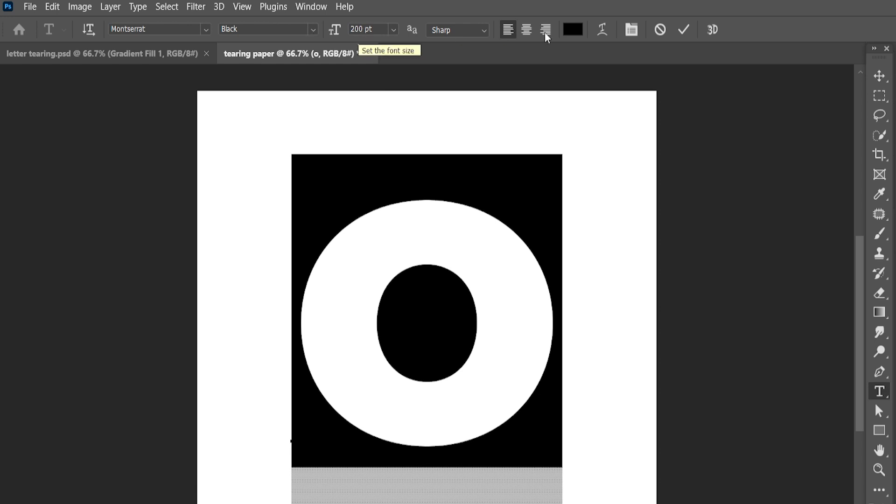
pyautogui.click(684, 30)
pyautogui.press('v')
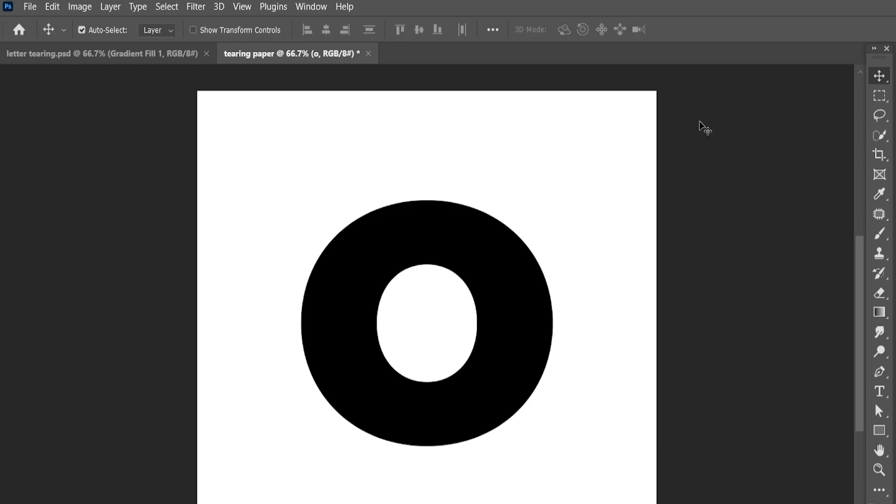
# Step: Draw an unfilled rectangle with a 5 px black stroke, about 1004 x 351 px, over the upper part of the letter
pyautogui.click(714, 353)
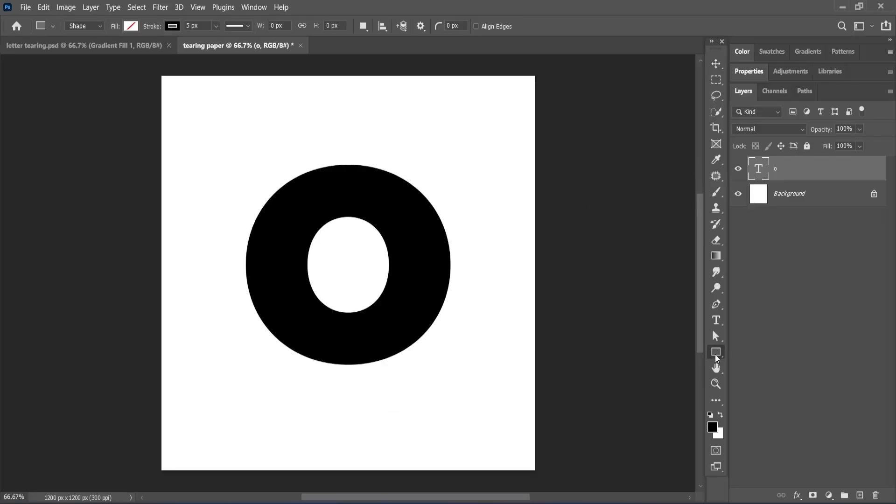
pyautogui.click(716, 354)
pyautogui.click(736, 349)
pyautogui.moveTo(195, 113); pyautogui.dragTo(505, 227)
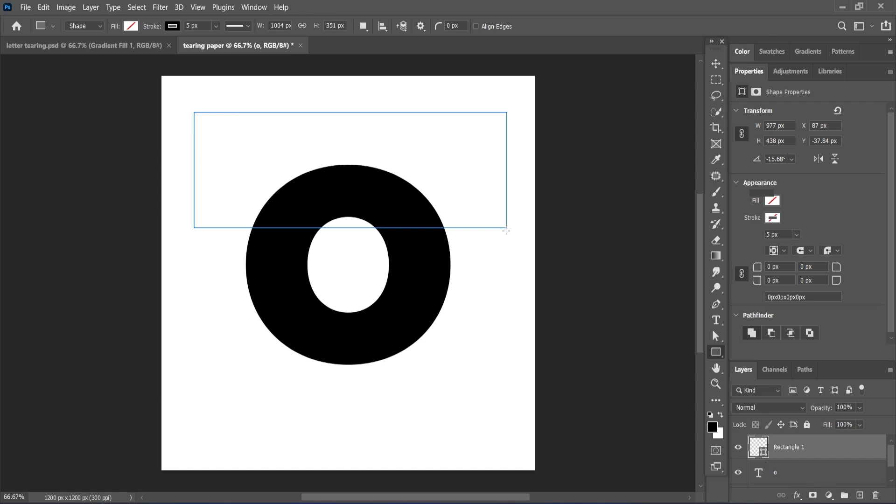
pyautogui.doubleClick(750, 72)
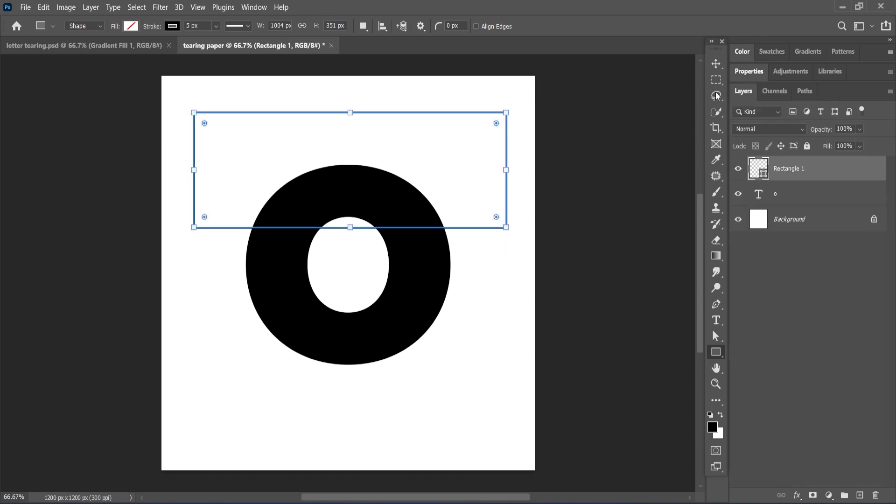
# Step: Rotate the rectangle counterclockwise so its lower edge cuts diagonally across the upper half of the letter
pyautogui.moveTo(508, 237); pyautogui.dragTo(519, 201)
pyautogui.click(519, 200)
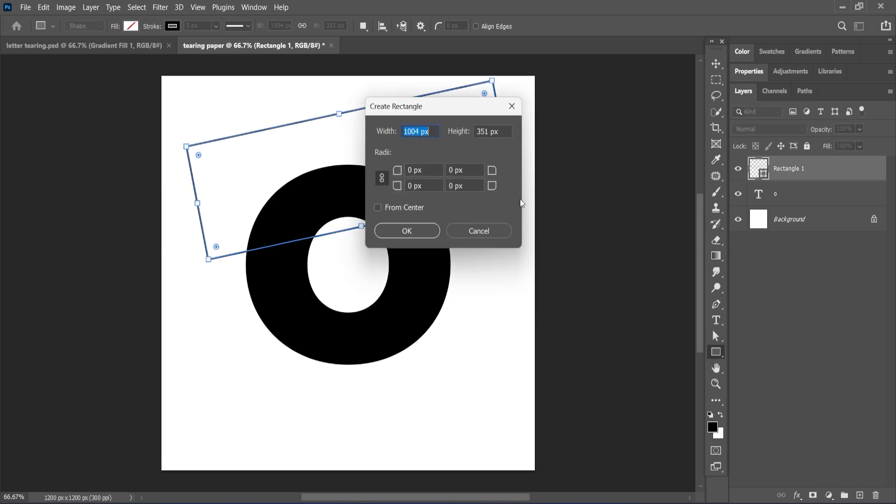
pyautogui.click(499, 231)
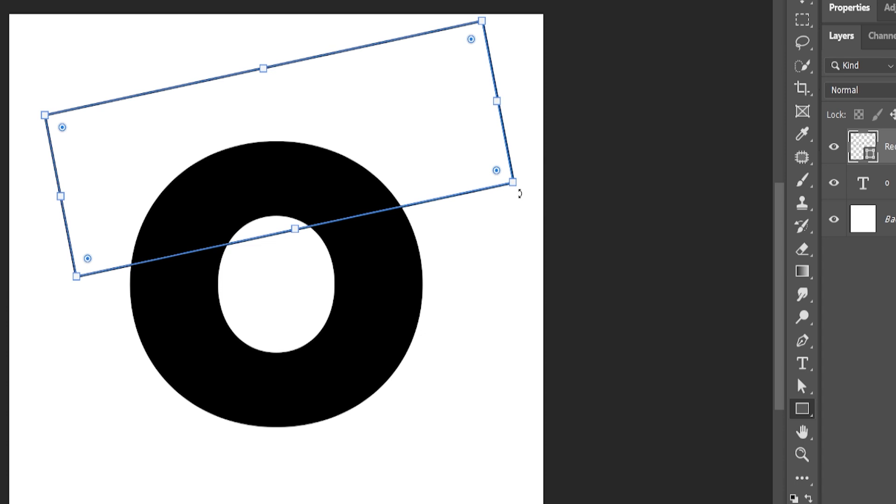
pyautogui.moveTo(519, 193); pyautogui.dragTo(517, 202)
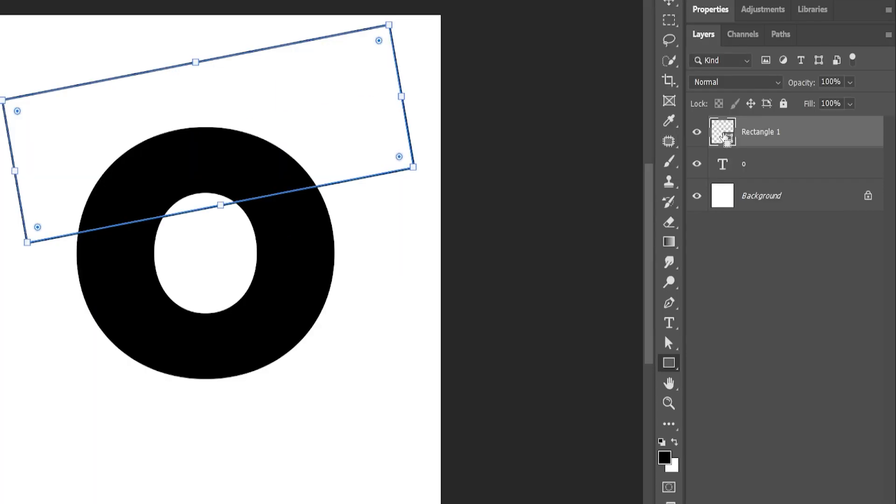
# Step: Load the tilted rectangle's outline as a selection
pyautogui.keyDown('ctrl'); pyautogui.click(725, 137); pyautogui.keyUp('ctrl')
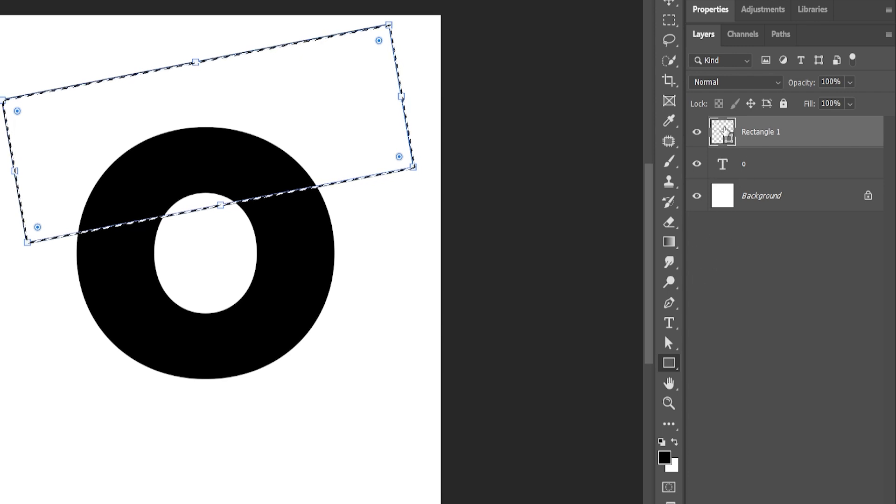
pyautogui.rightClick(722, 129)
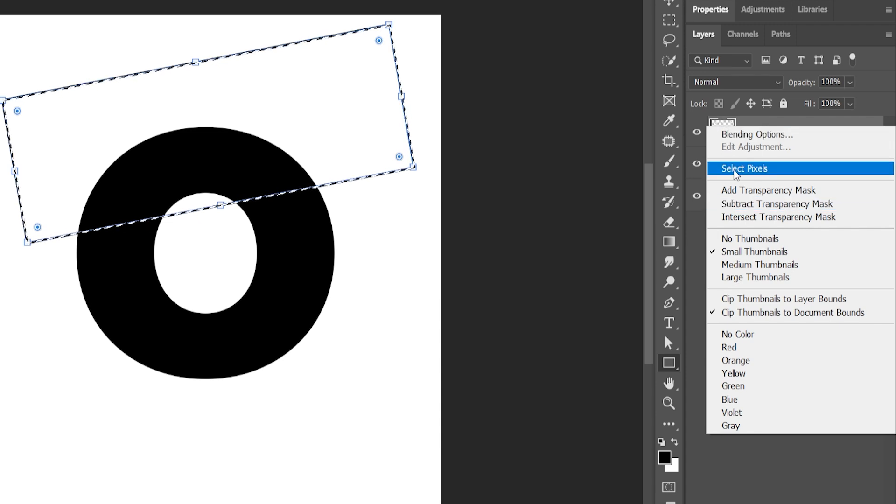
pyautogui.click(858, 121)
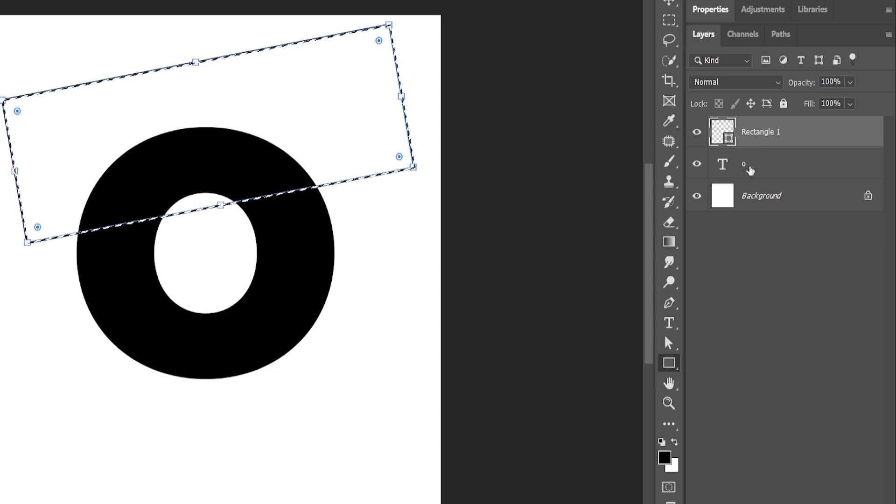
# Step: Rasterize the "o" text layer while keeping the rectangular selection active
pyautogui.click(752, 165)
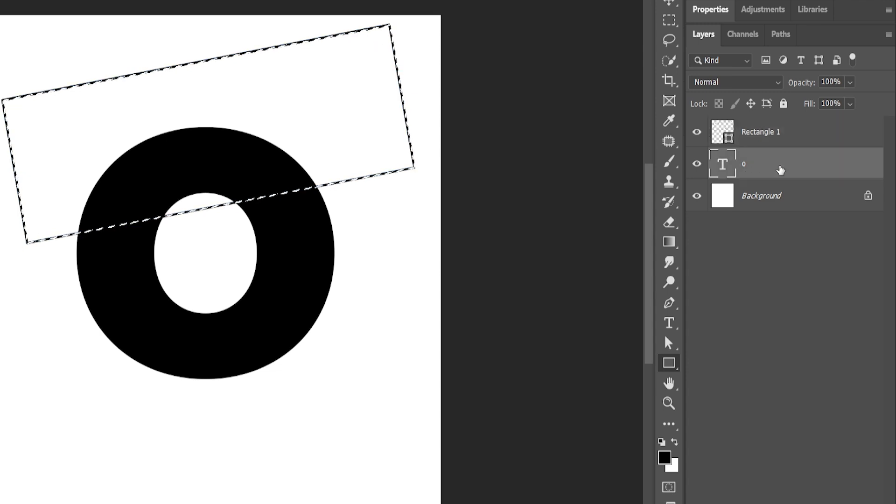
pyautogui.rightClick(780, 170)
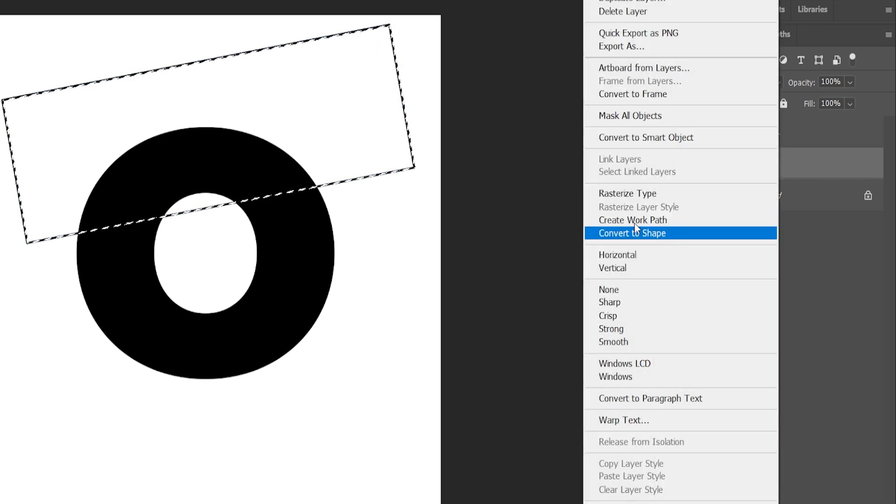
pyautogui.click(632, 198)
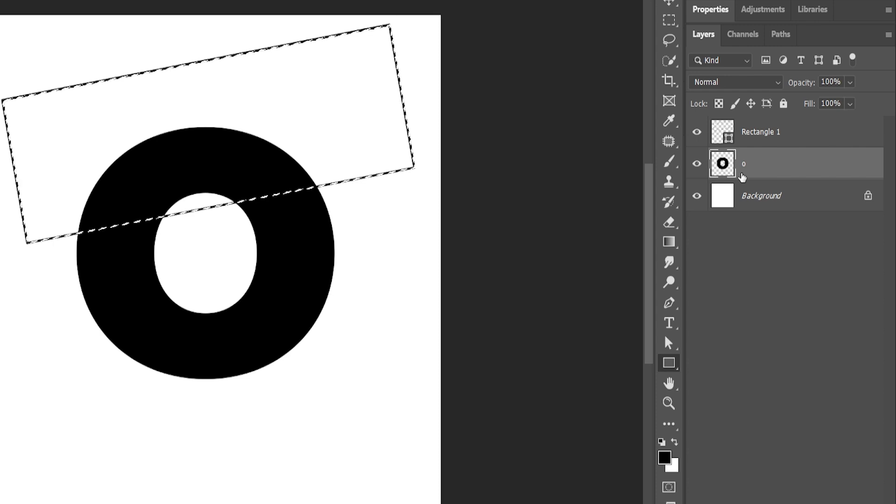
# Step: Copy the selected upper part of the letter to a new layer, duplicate that layer, and hide the Rectangle 1 layer
pyautogui.hotkey('ctrl', 'j')
pyautogui.hotkey('ctrl', 'j')
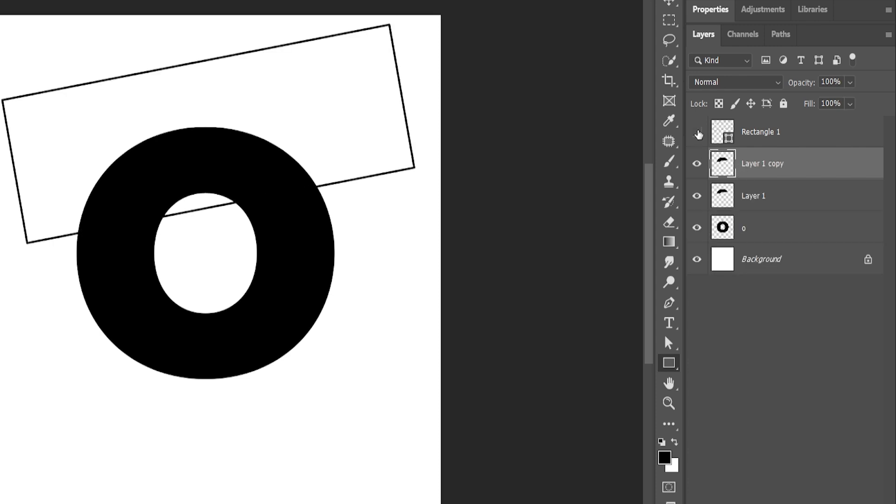
pyautogui.click(697, 133)
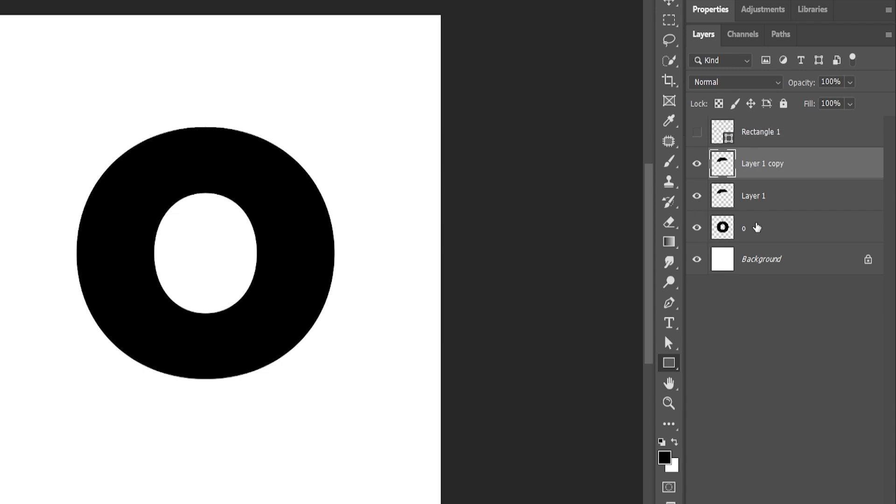
# Step: Rename the upper of the two copied letter pieces "top" and the lower one "down"
pyautogui.click(750, 233)
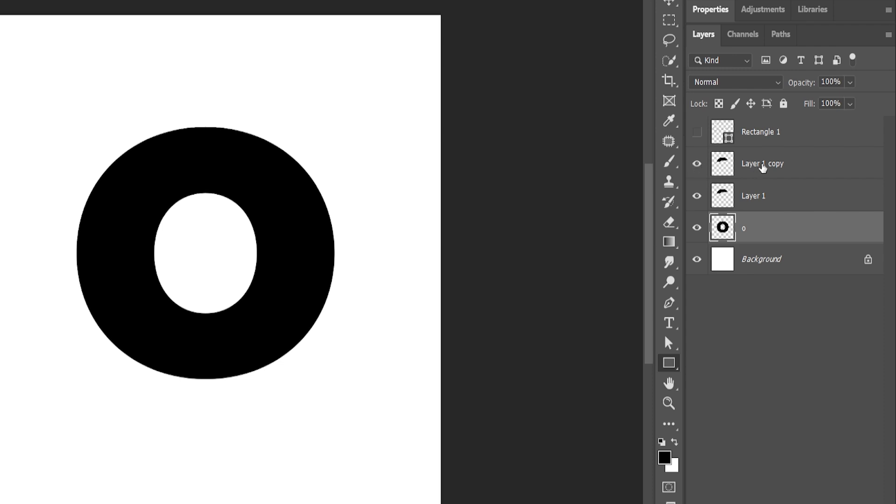
pyautogui.doubleClick(762, 164)
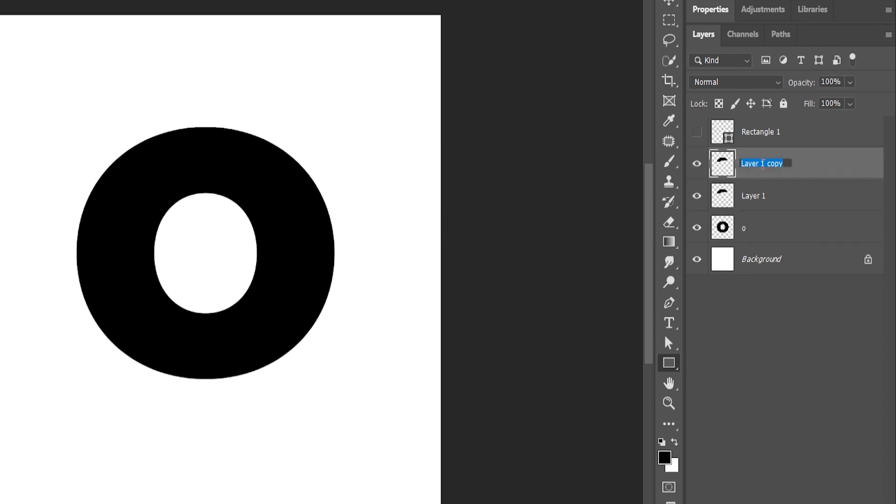
pyautogui.write('top')
pyautogui.click(746, 201)
pyautogui.doubleClick(749, 195)
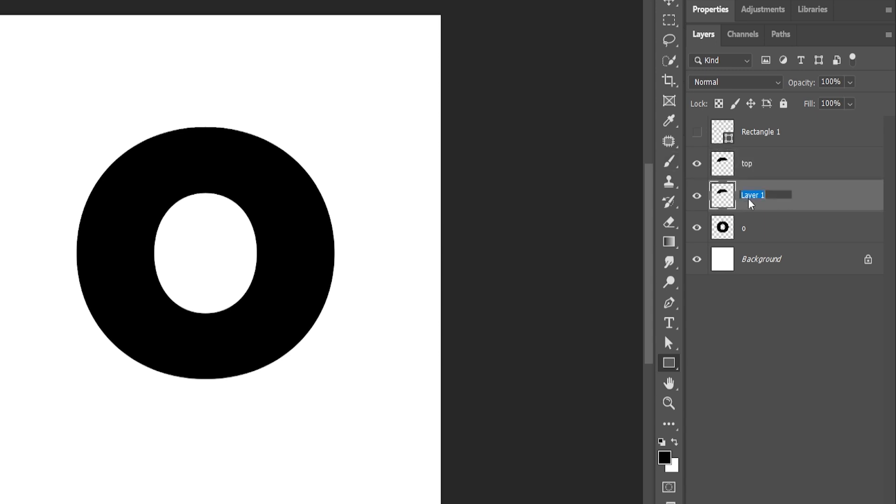
pyautogui.write('down')
pyautogui.click(842, 208)
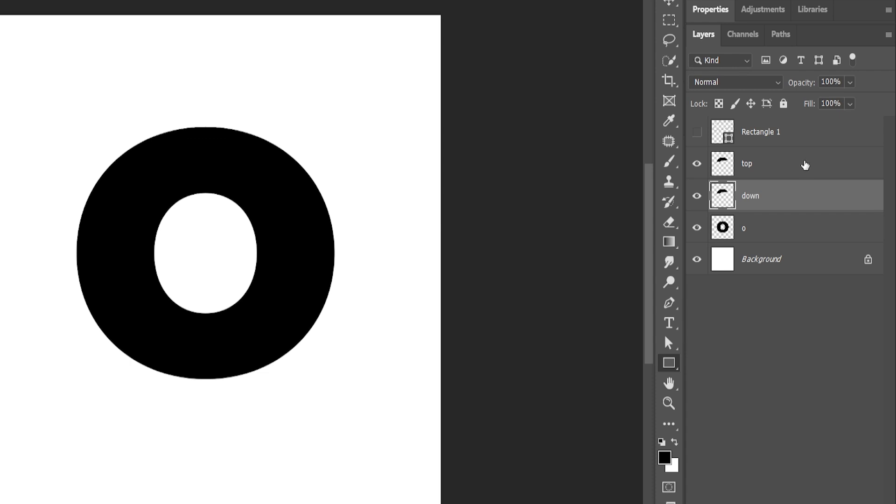
# Step: Apply a white (ffffff) Color Overlay at 100% opacity to the "top" layer
pyautogui.click(851, 168)
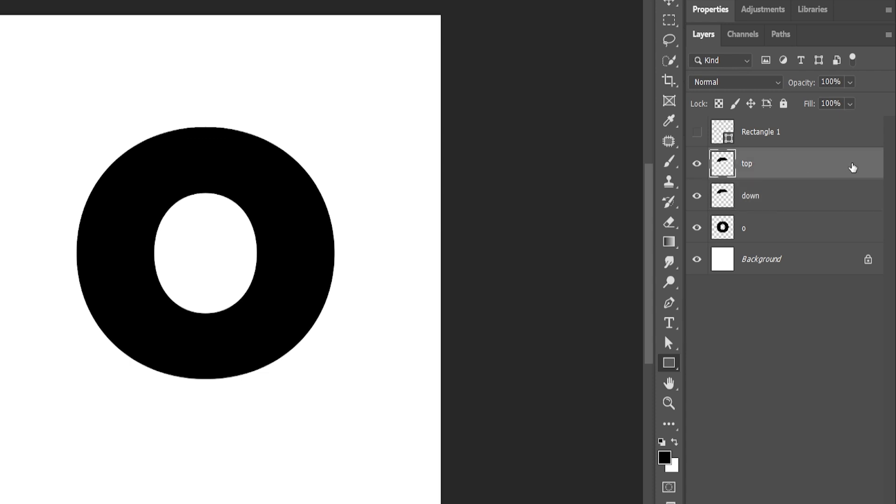
pyautogui.doubleClick(852, 167)
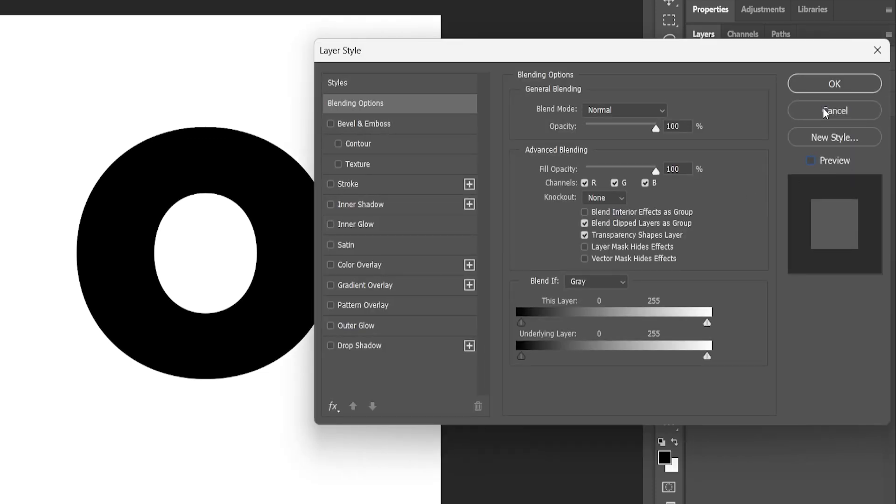
pyautogui.click(330, 264)
pyautogui.click(835, 85)
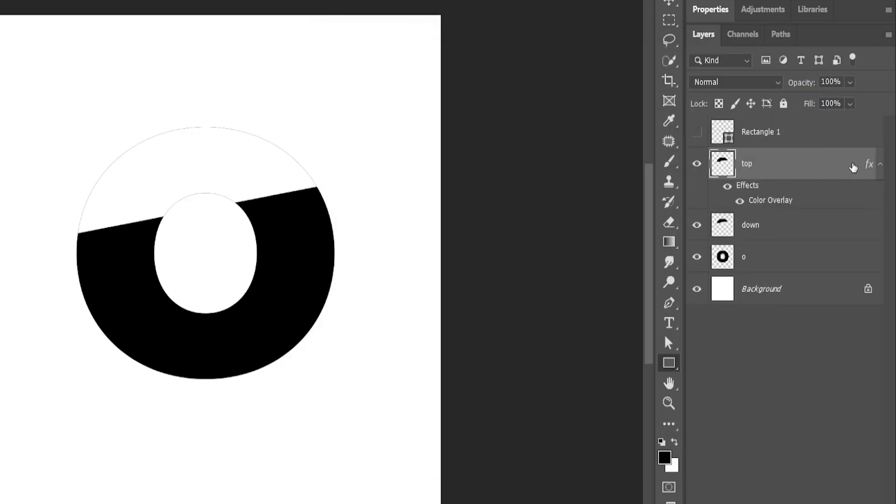
pyautogui.doubleClick(853, 168)
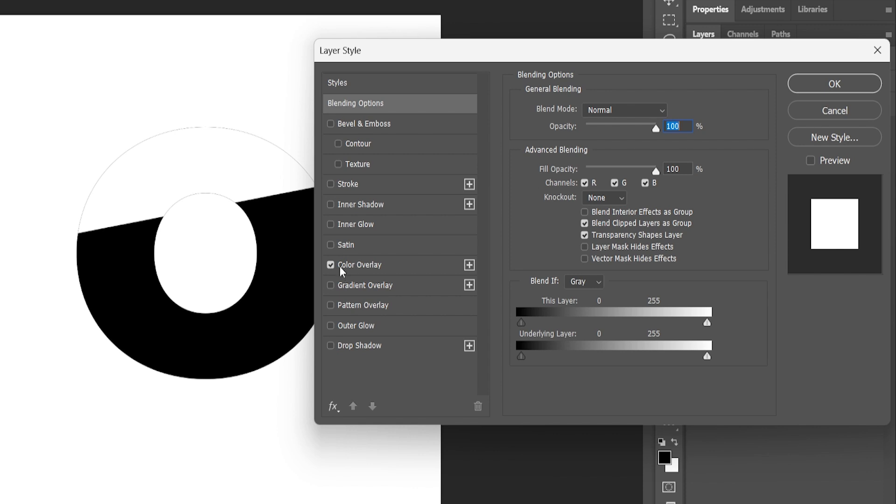
pyautogui.click(445, 265)
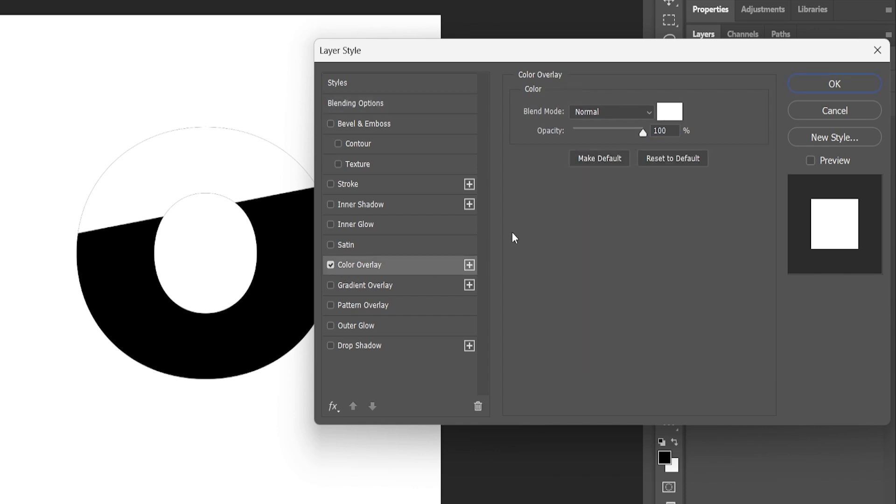
pyautogui.click(669, 112)
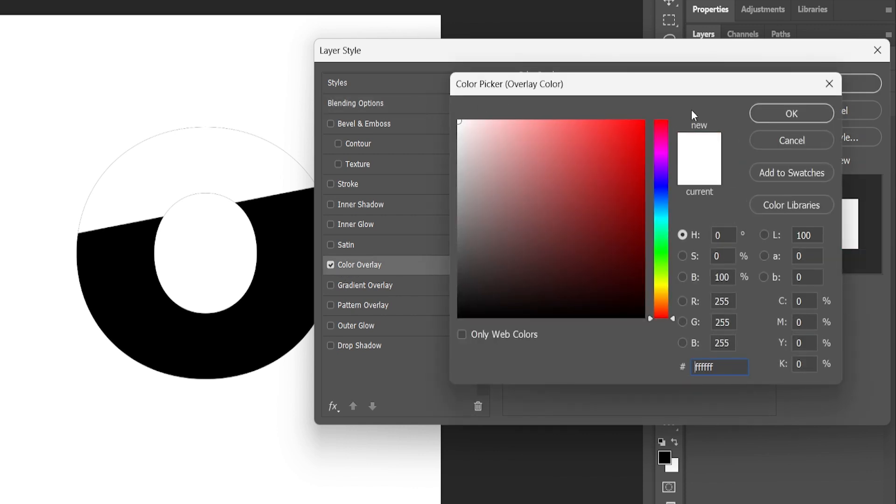
pyautogui.click(792, 114)
pyautogui.click(850, 85)
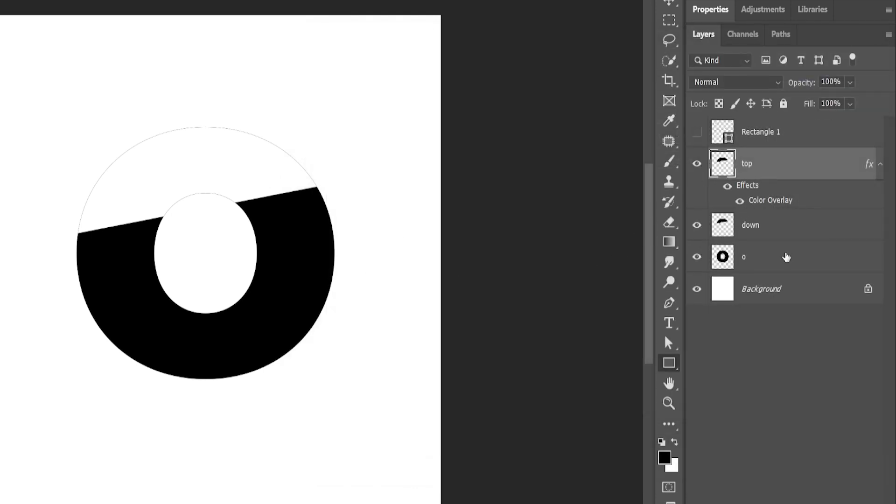
# Step: Give the "down" layer a white Color Overlay in Normal mode at 100% opacity
pyautogui.click(771, 231)
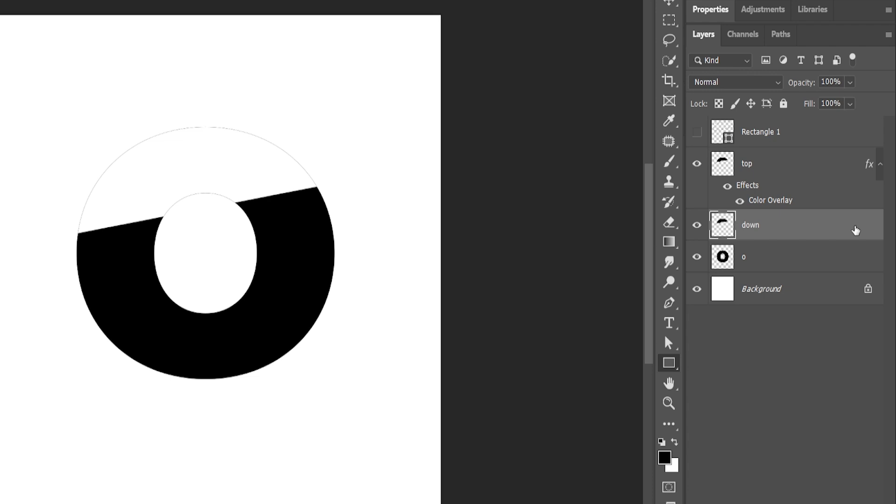
pyautogui.doubleClick(855, 230)
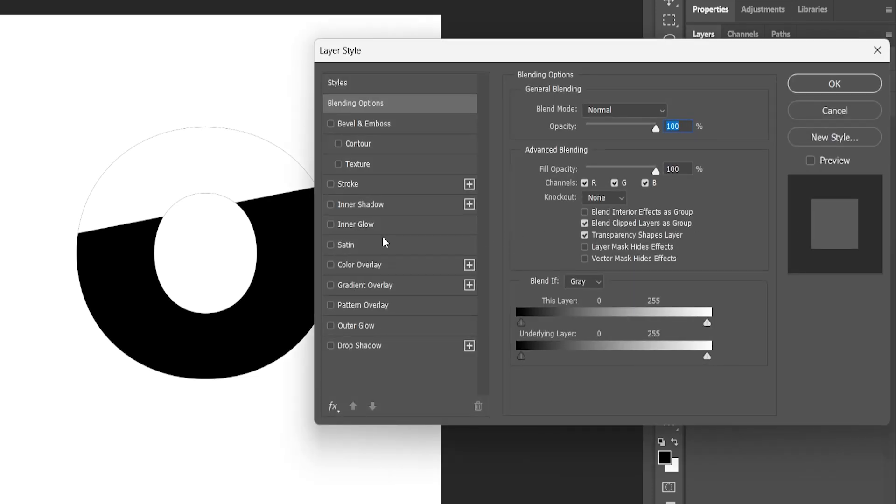
pyautogui.click(330, 265)
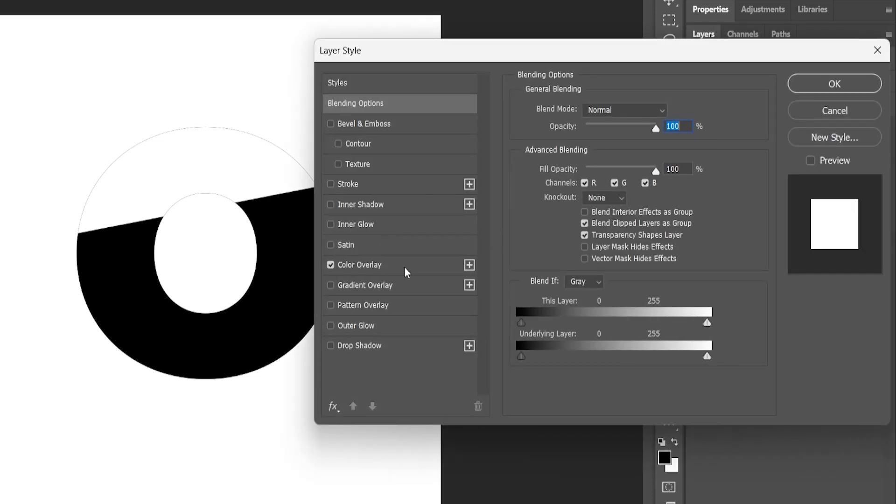
pyautogui.click(404, 266)
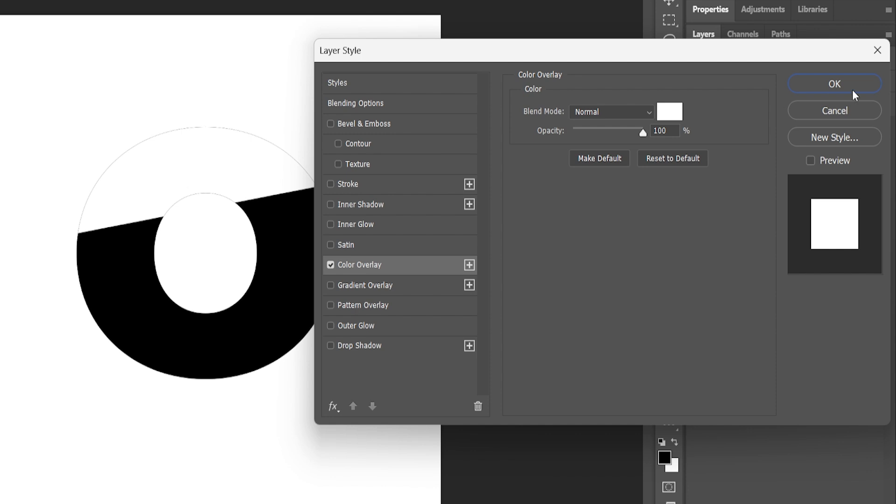
pyautogui.click(835, 86)
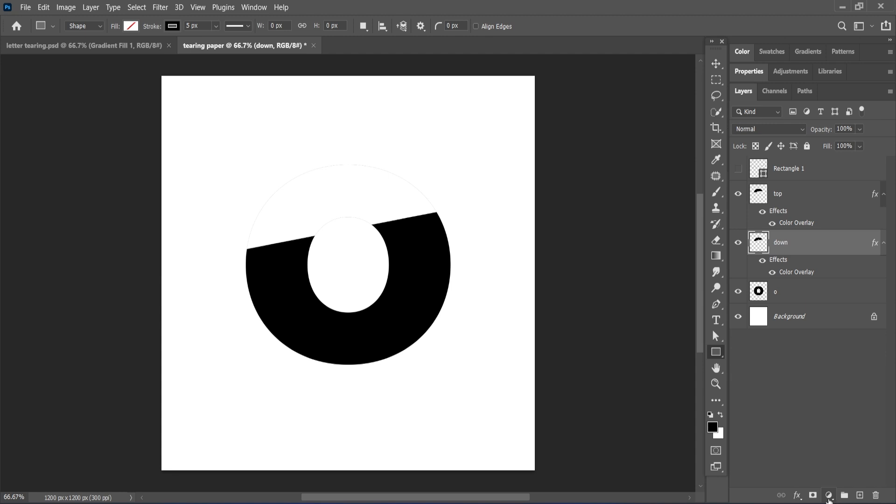
# Step: Add a Gradient fill layer using the dark-to-light green preset
pyautogui.click(829, 498)
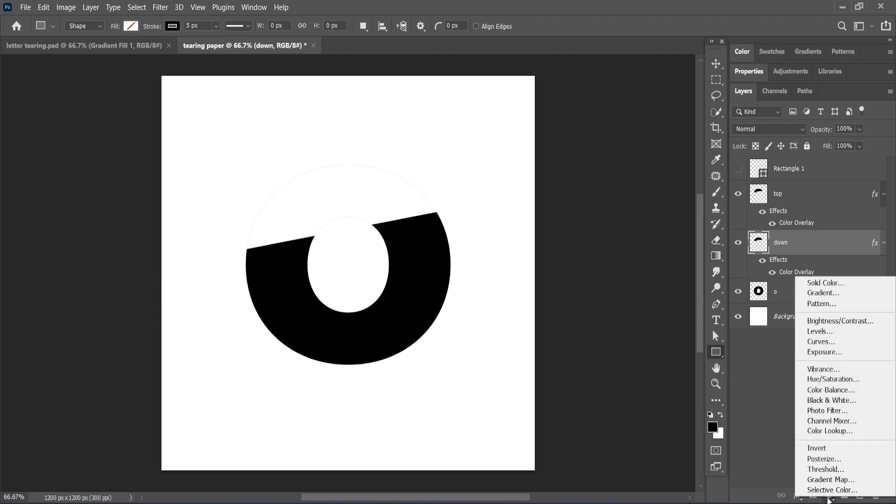
pyautogui.click(822, 292)
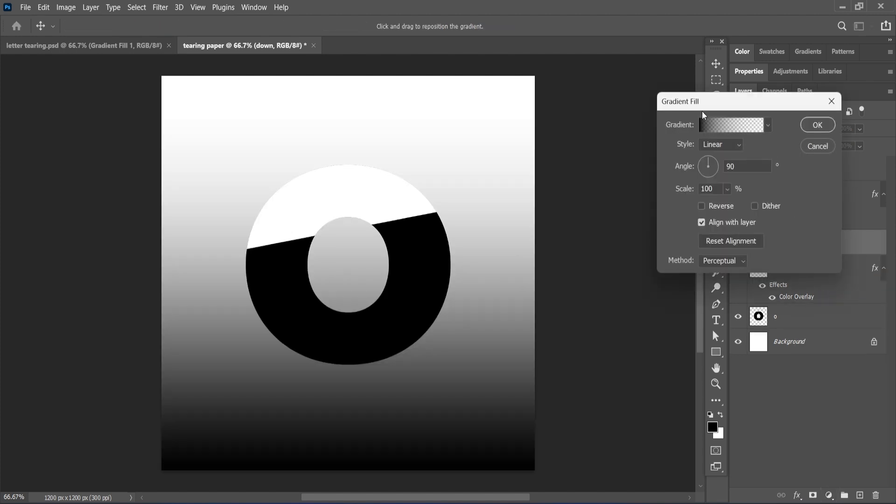
pyautogui.click(727, 126)
pyautogui.scroll(-5, 737, 219)
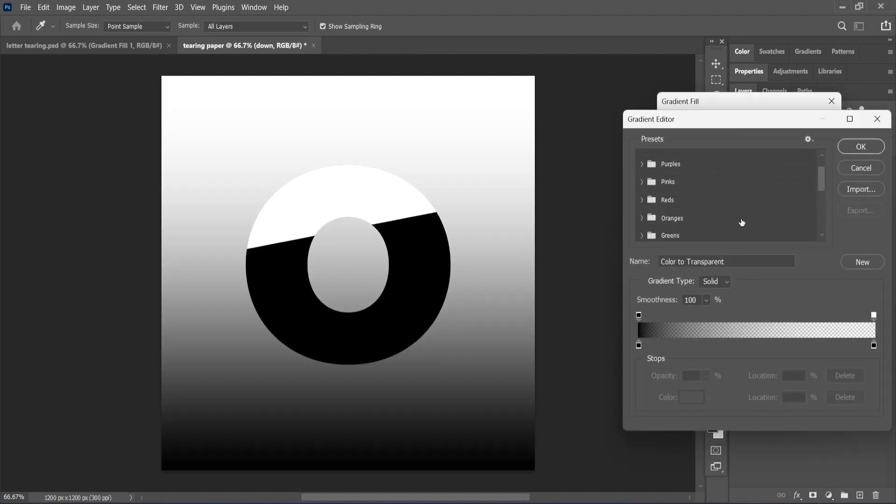
pyautogui.scroll(-3, 741, 221)
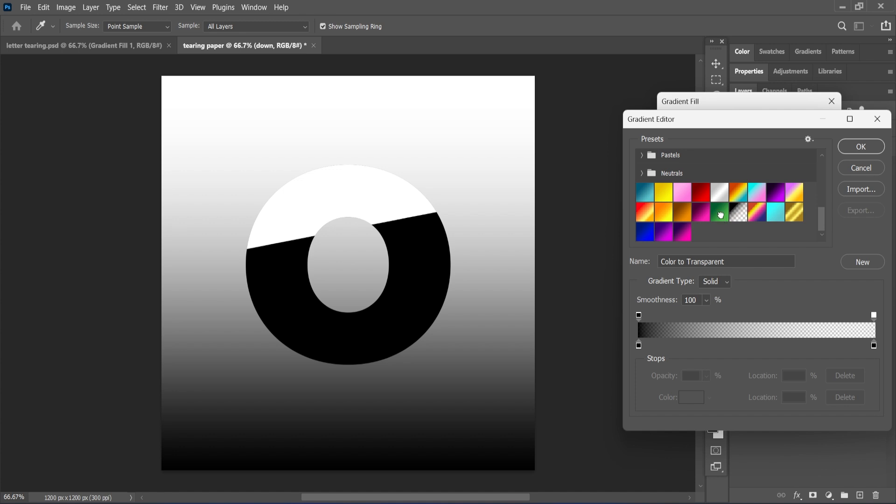
pyautogui.click(720, 214)
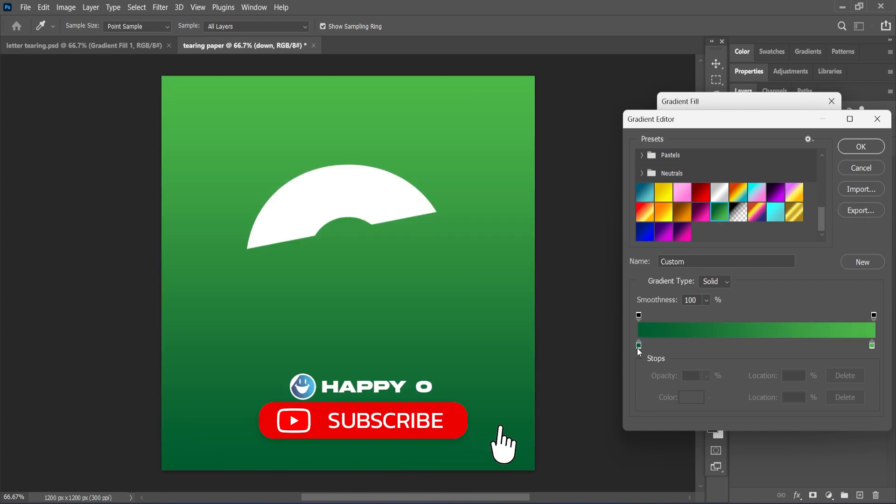
# Step: Change the gradient's light green color stop at 99% to bright green 0aff00 and accept the edited gradient
pyautogui.click(872, 346)
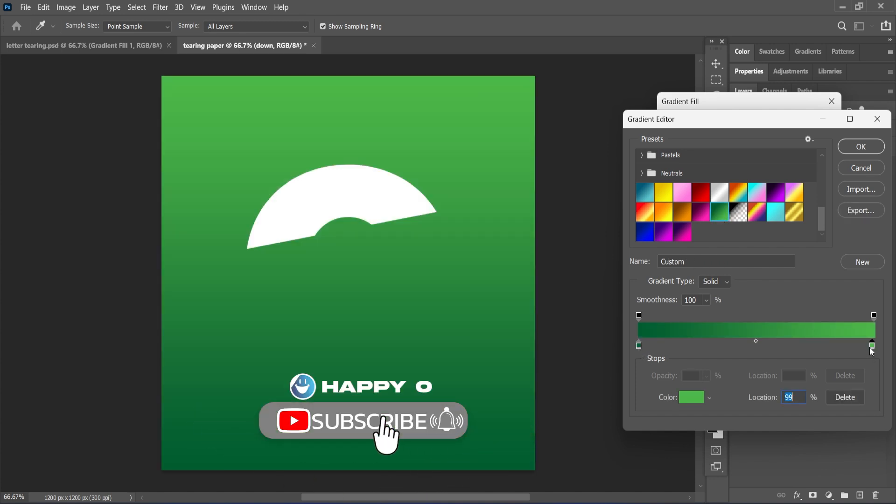
pyautogui.click(692, 399)
pyautogui.moveTo(679, 178); pyautogui.dragTo(716, 154)
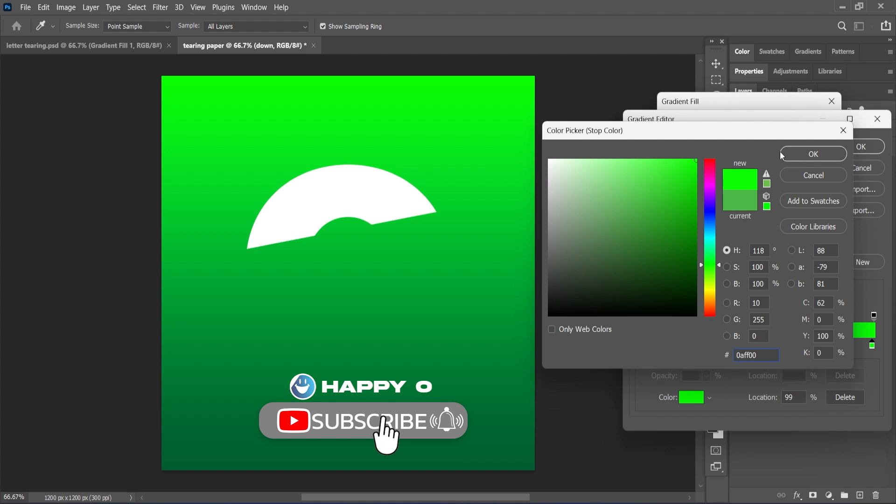
pyautogui.click(812, 155)
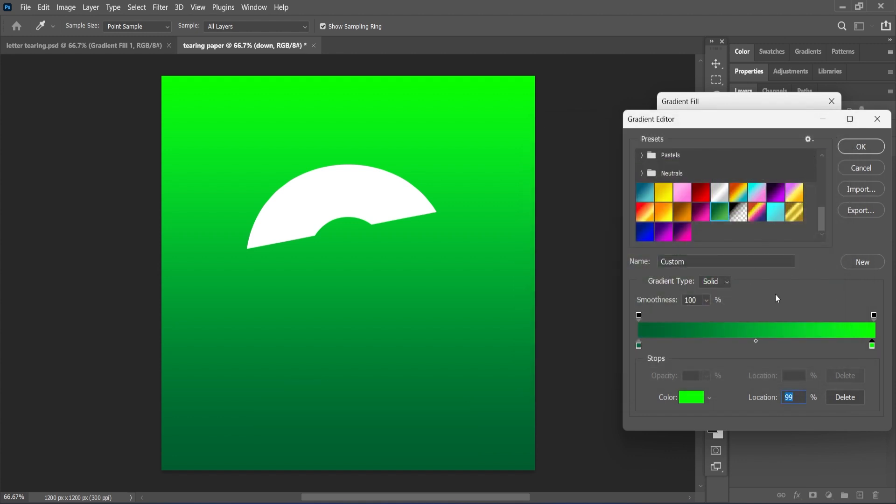
pyautogui.click(856, 148)
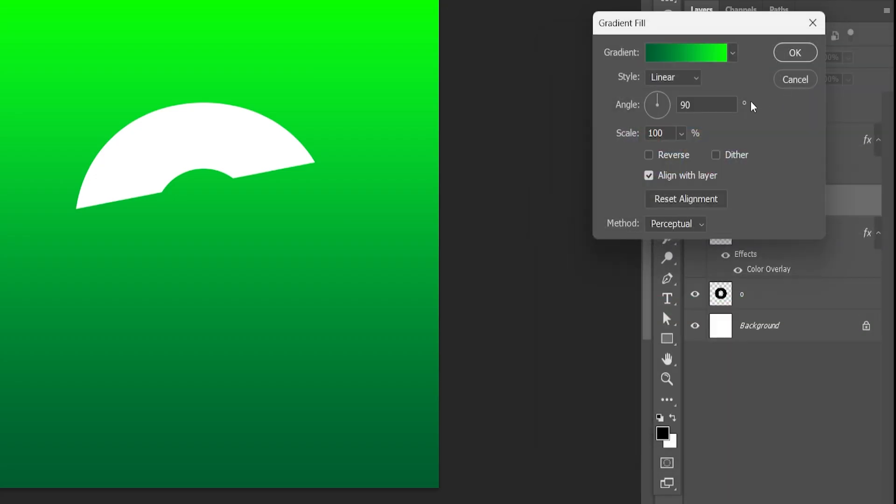
# Step: Set the gradient fill to the Radial style, reverse it, and scale it to 190%
pyautogui.click(718, 147)
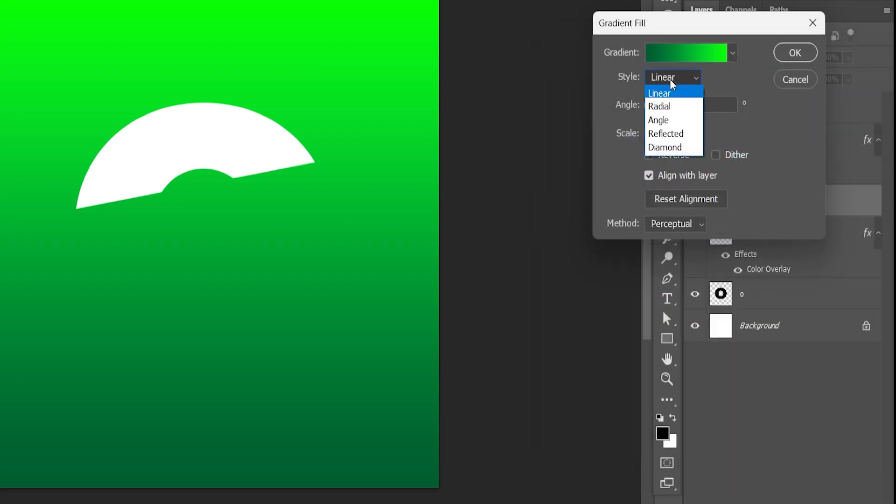
pyautogui.click(668, 107)
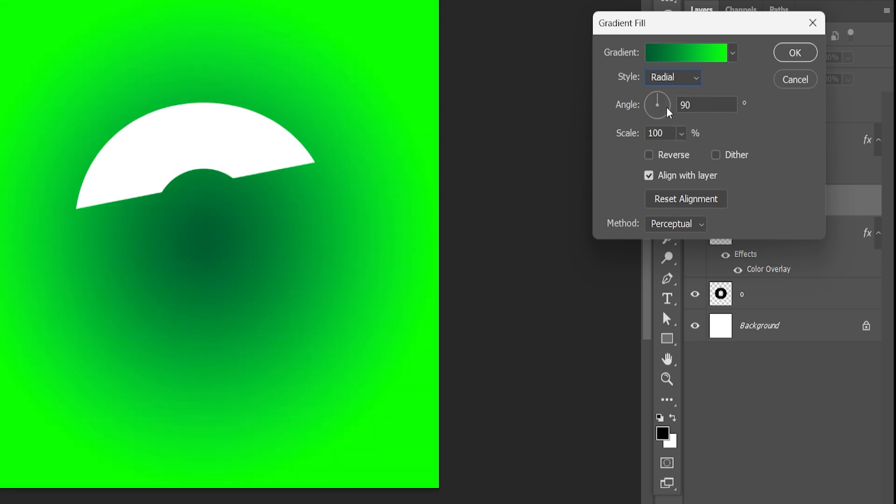
pyautogui.click(650, 155)
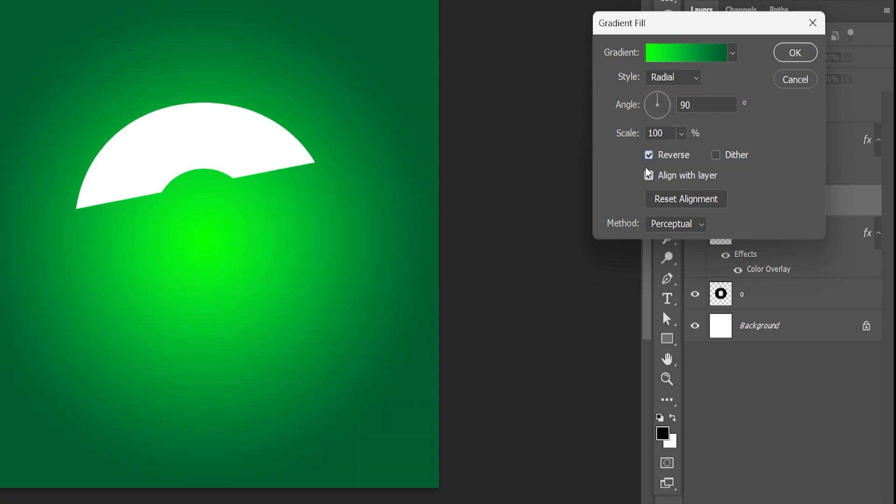
pyautogui.moveTo(628, 137); pyautogui.dragTo(696, 148)
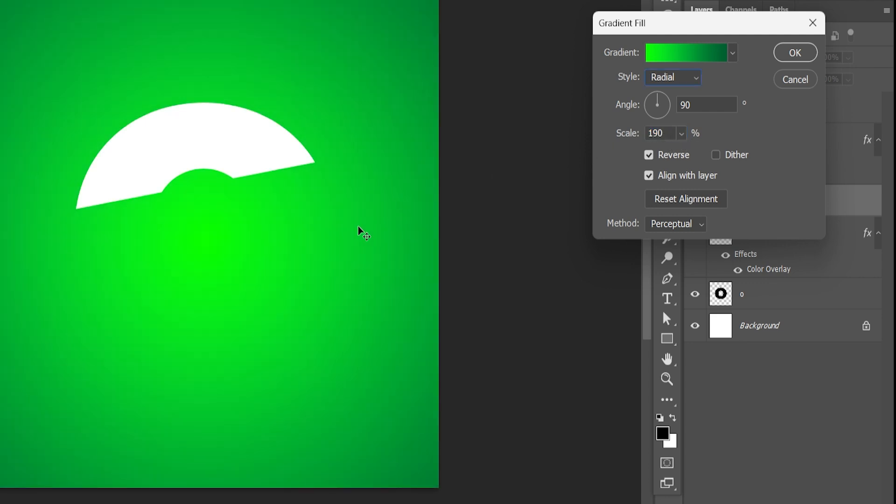
# Step: Shift the gradient's bright center to the canvas's upper left and place the gradient fill layer beneath the "o" layer
pyautogui.moveTo(226, 278); pyautogui.dragTo(154, 174)
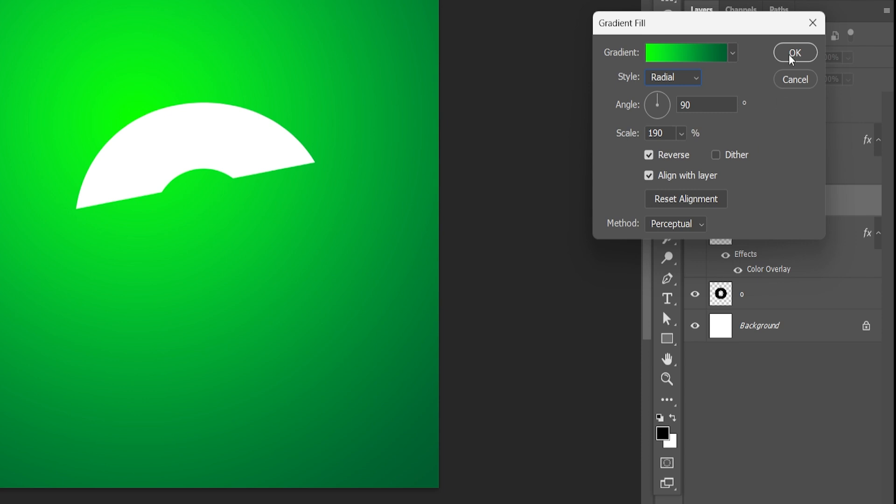
pyautogui.click(795, 53)
pyautogui.moveTo(720, 202); pyautogui.dragTo(736, 301)
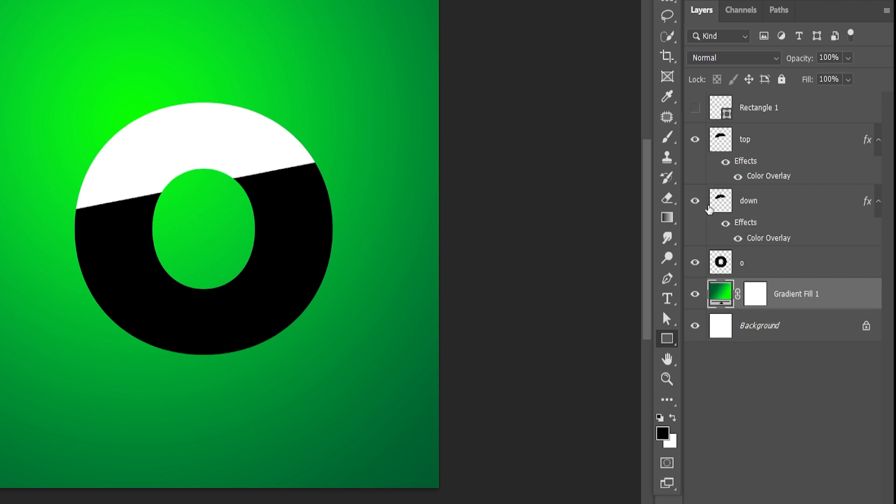
# Step: Flip the "down" layer's letter piece vertically
pyautogui.click(771, 140)
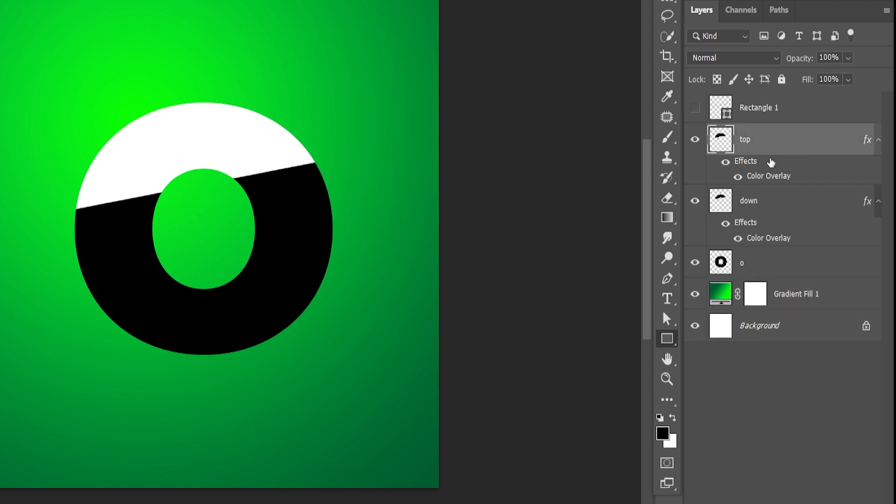
pyautogui.click(776, 207)
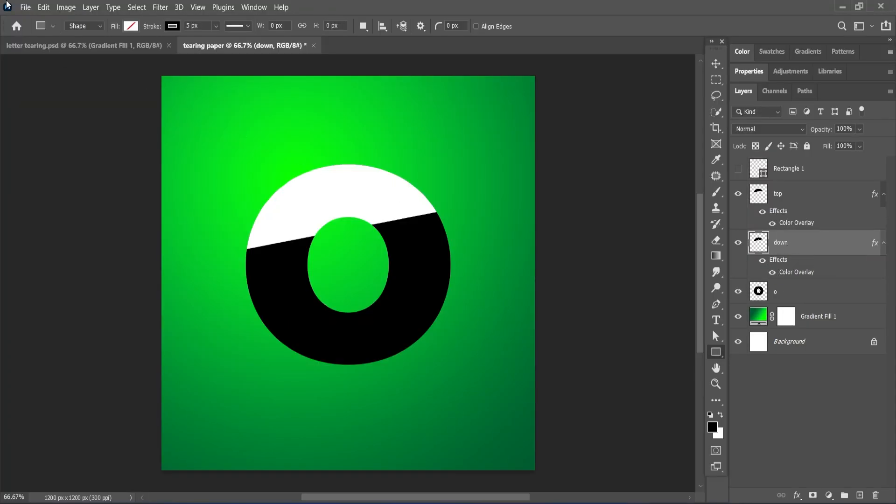
pyautogui.click(44, 8)
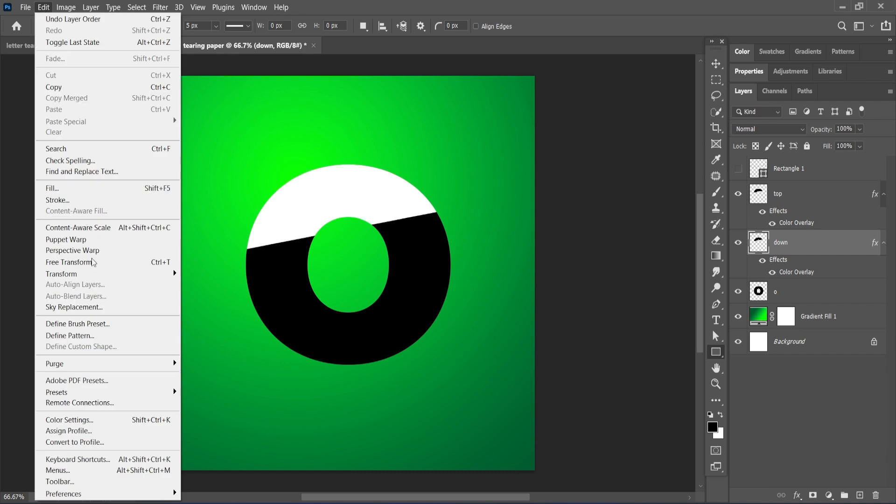
pyautogui.moveTo(146, 279)
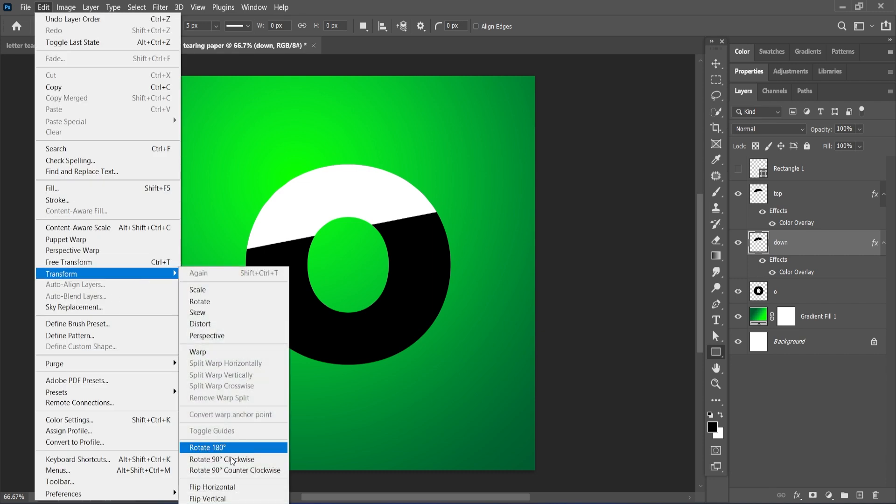
pyautogui.click(208, 498)
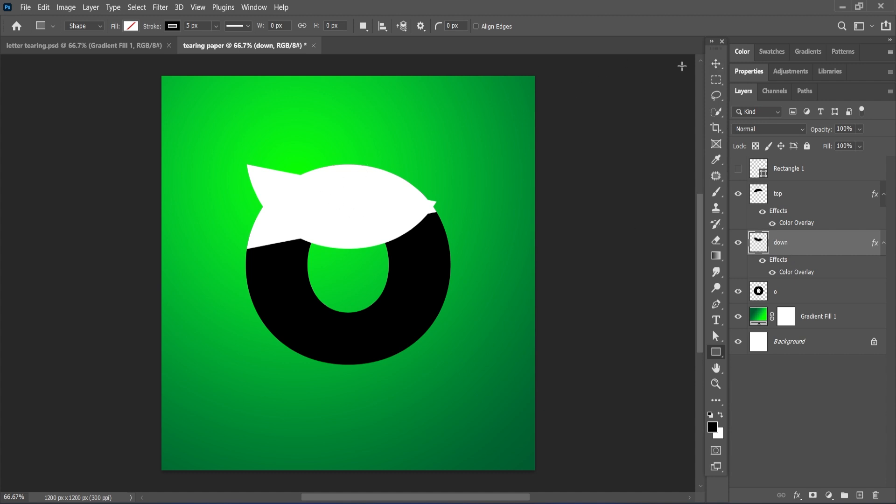
# Step: Move the flipped "down" piece straight down over the lower half of the "o" until its left tip meets the top piece's left tip
pyautogui.click(719, 68)
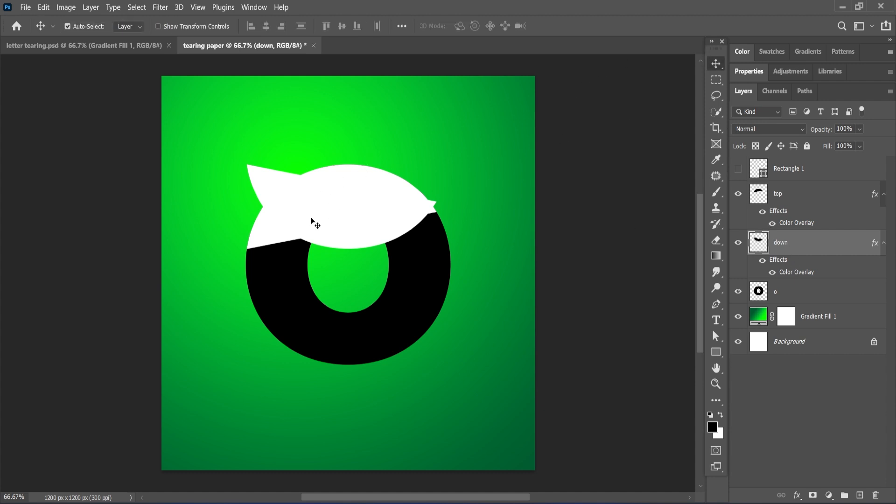
pyautogui.moveTo(310, 220); pyautogui.dragTo(322, 272)
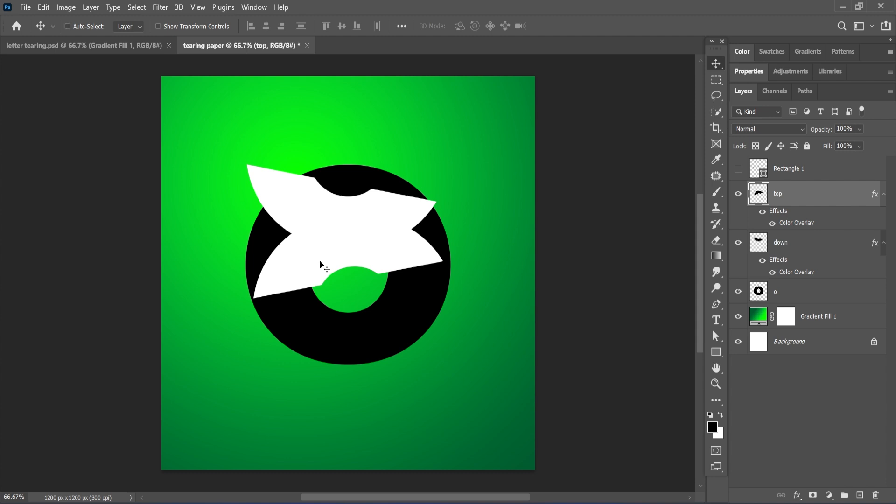
pyautogui.hotkey('ctrl', 'z')
pyautogui.moveTo(263, 182); pyautogui.dragTo(263, 258)
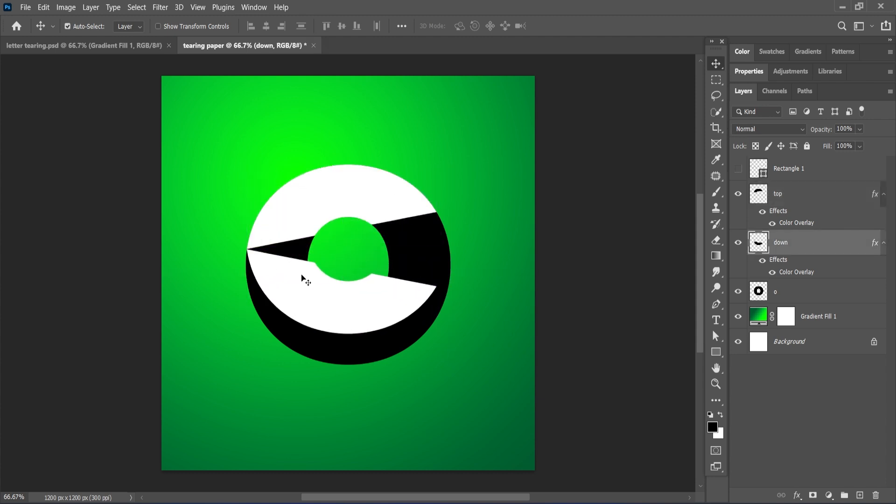
# Step: Rotate the "down" piece about 22.3° counterclockwise and move it up so its straight edge meets the "top" piece's lower edge
pyautogui.moveTo(385, 321); pyautogui.dragTo(386, 317)
pyautogui.press('ctrl')
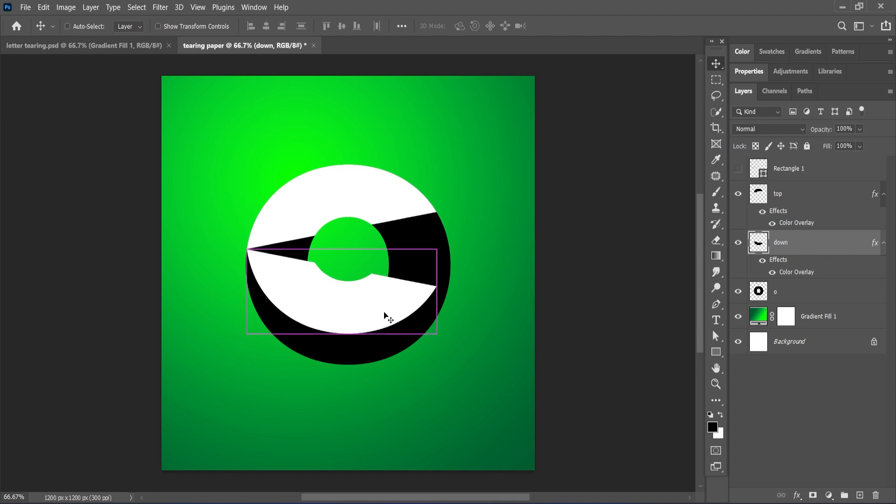
pyautogui.hotkey('ctrl', 't')
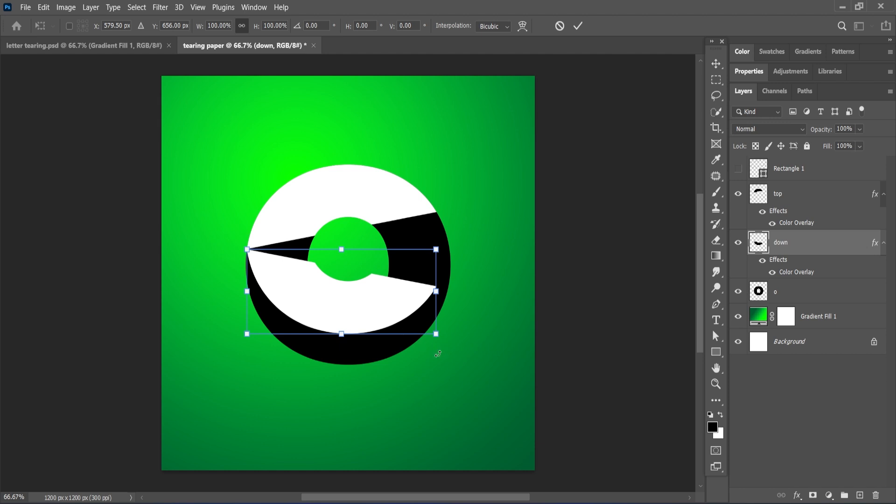
pyautogui.moveTo(438, 353); pyautogui.dragTo(454, 312)
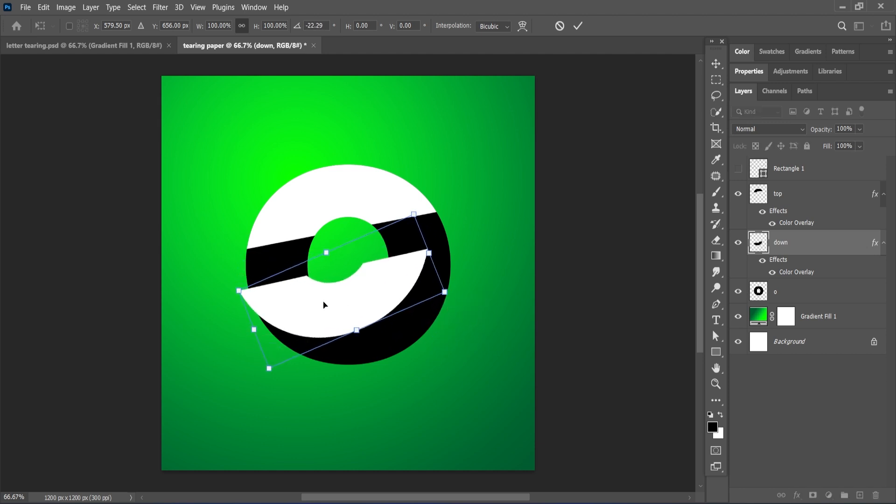
pyautogui.moveTo(325, 305); pyautogui.dragTo(324, 272)
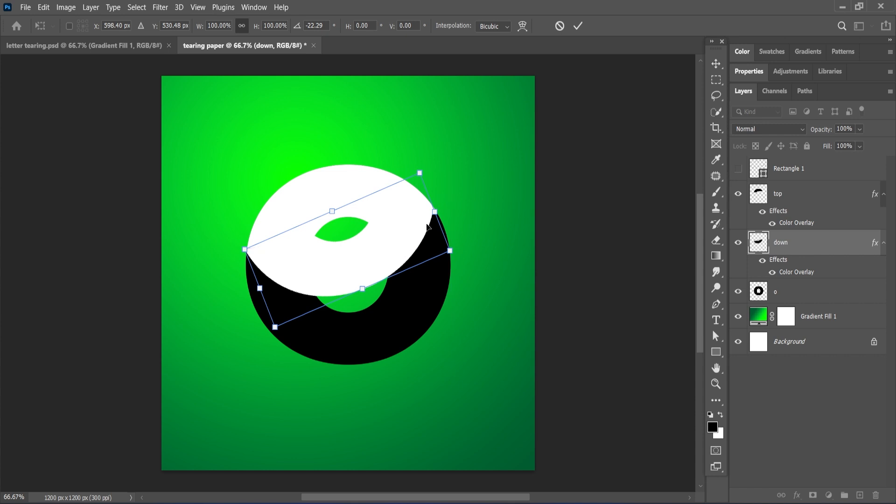
# Step: Fine-tune the "down" piece's size, angle and position so both its tips line up with the "top" piece, and apply the transform
pyautogui.moveTo(439, 213); pyautogui.dragTo(440, 214)
pyautogui.moveTo(386, 229); pyautogui.dragTo(390, 234)
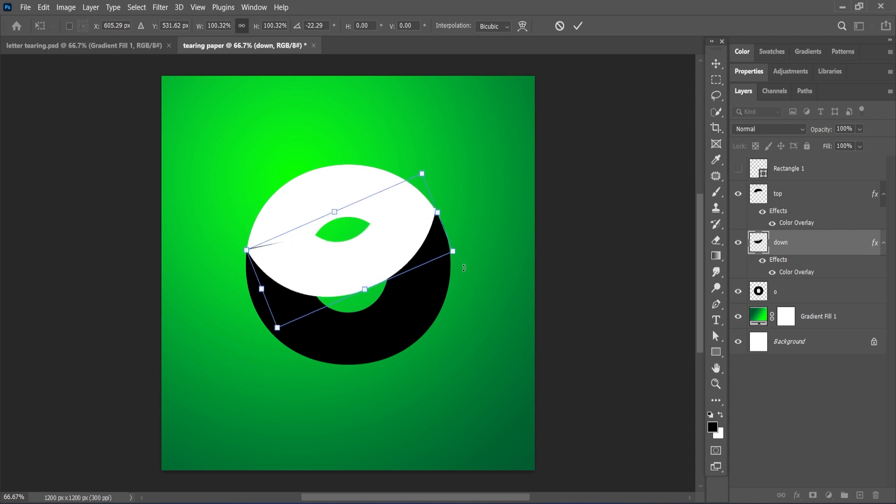
pyautogui.moveTo(464, 268); pyautogui.dragTo(471, 267)
pyautogui.moveTo(387, 253); pyautogui.dragTo(386, 254)
pyautogui.click(577, 25)
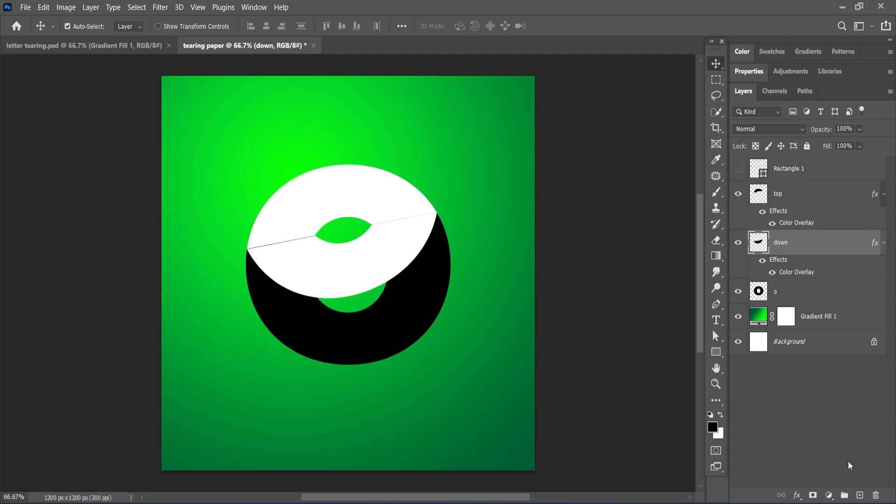
# Step: Create a blank layer directly above the "top" layer and choose the Brush tool with black (000000) as foreground color
pyautogui.click(859, 495)
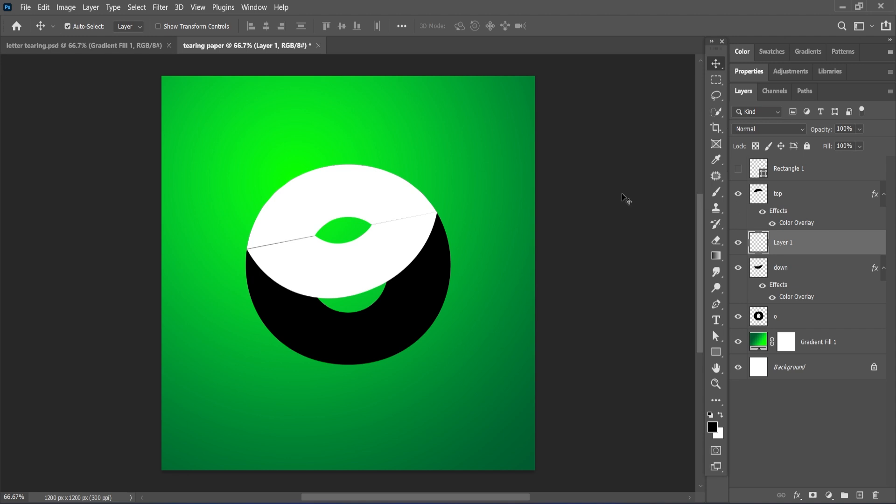
pyautogui.click(716, 192)
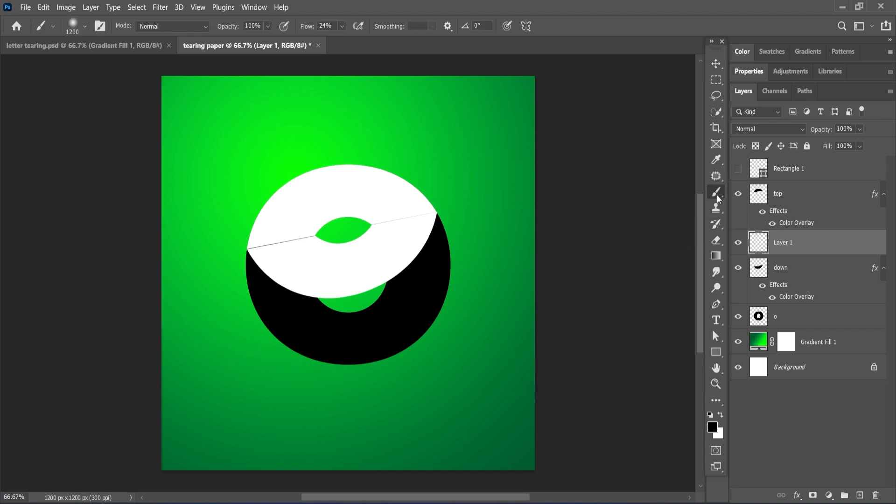
pyautogui.click(712, 427)
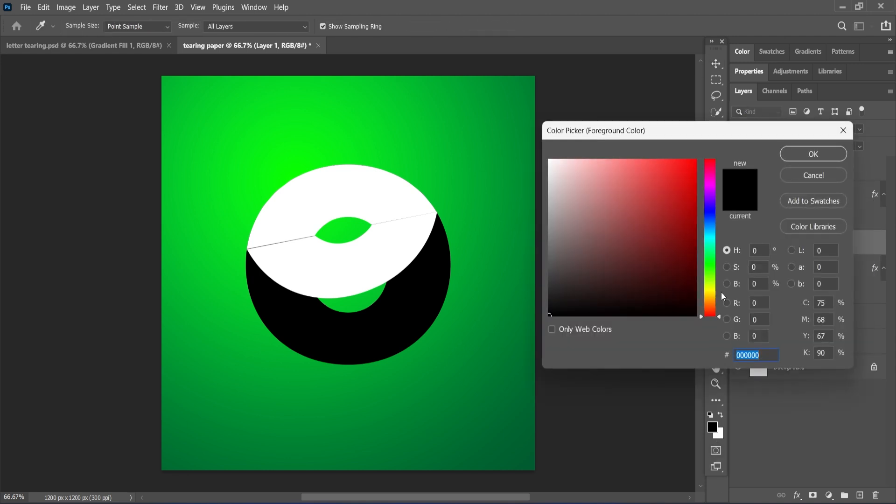
pyautogui.moveTo(667, 290); pyautogui.dragTo(705, 331)
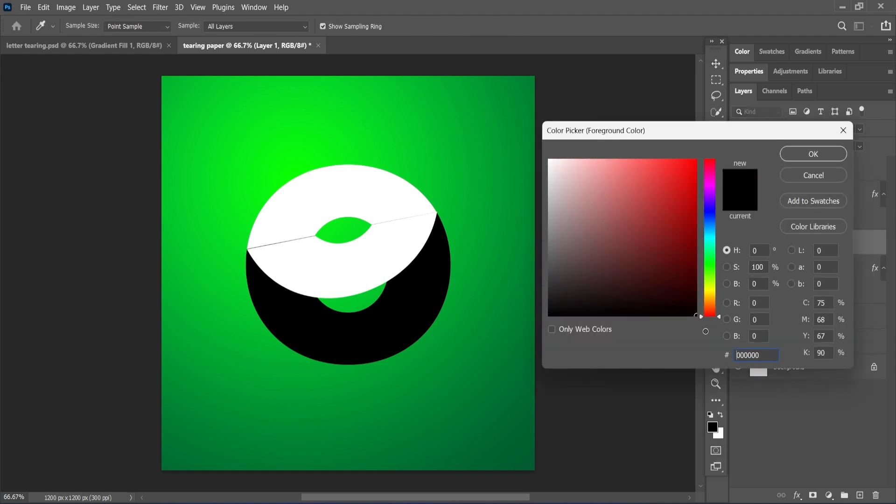
pyautogui.click(813, 158)
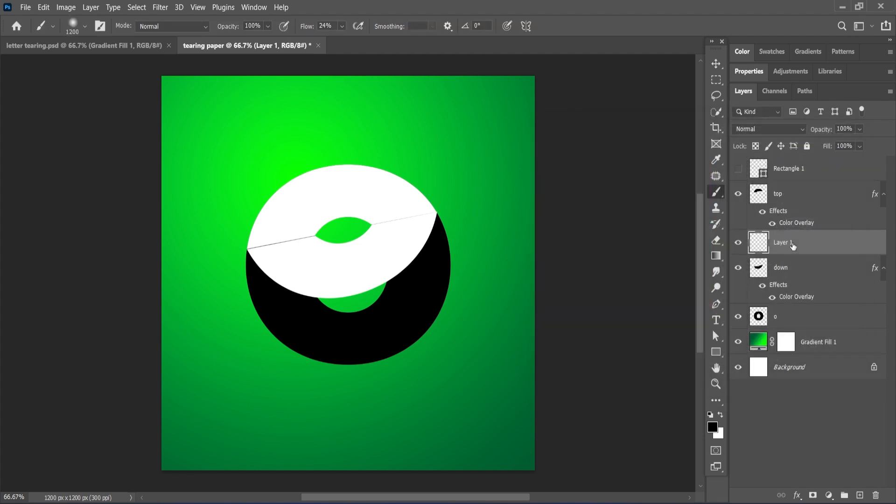
pyautogui.moveTo(793, 246); pyautogui.dragTo(792, 184)
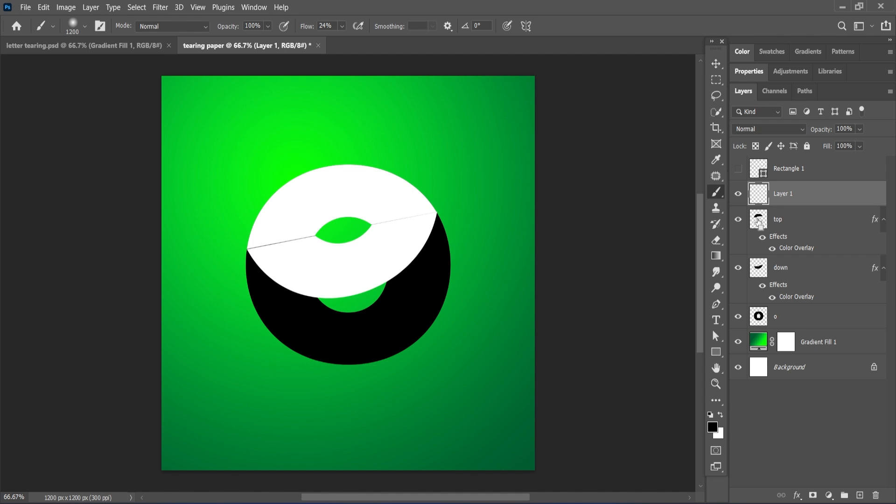
# Step: Load the "top" layer's outline as a selection and set the Soft Round brush to 448 px, 0% hardness and 12% flow
pyautogui.keyDown('ctrl'); pyautogui.click(758, 222); pyautogui.keyUp('ctrl')
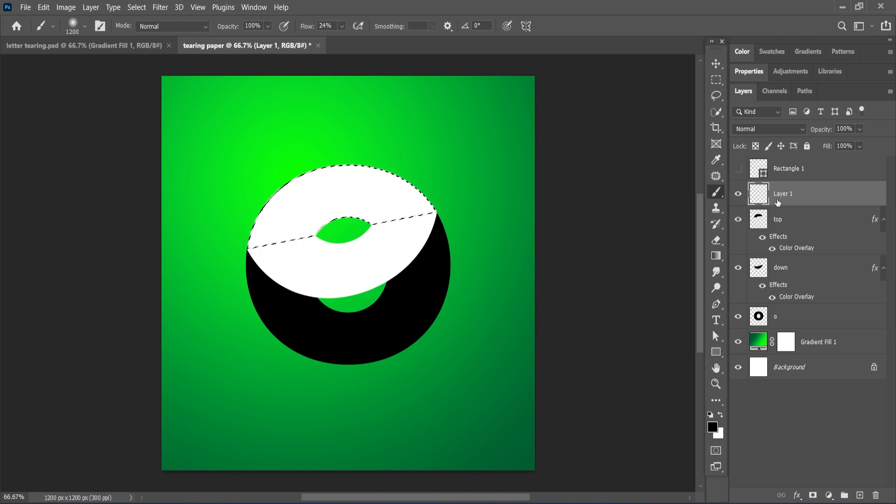
pyautogui.press('[')
pyautogui.press('[')
pyautogui.press('[')
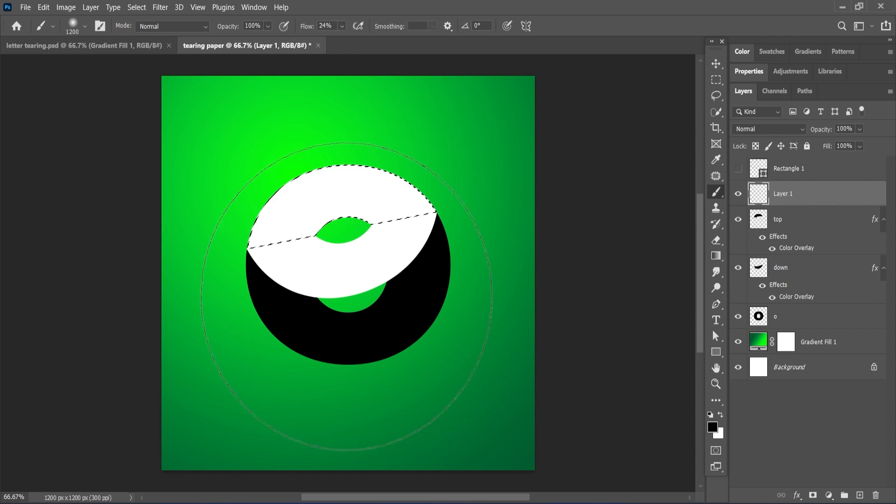
pyautogui.press('[')
pyautogui.press('[')
pyautogui.press('[')
pyautogui.press('[')
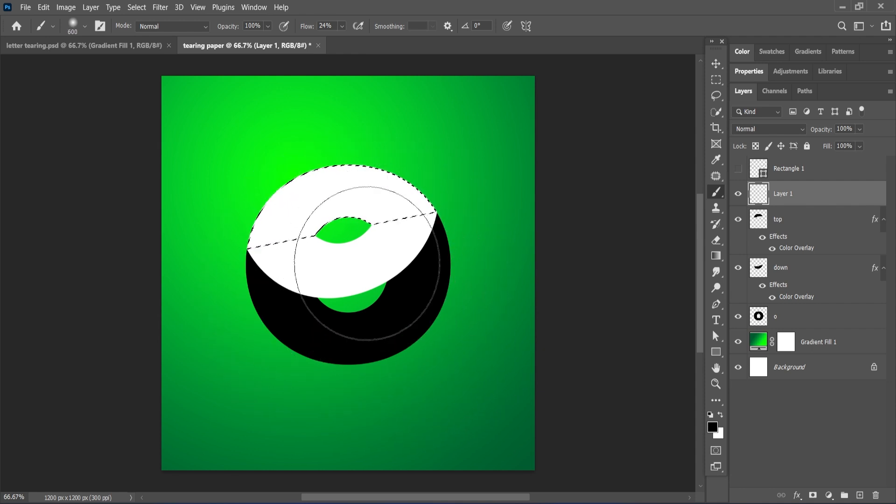
pyautogui.click(84, 27)
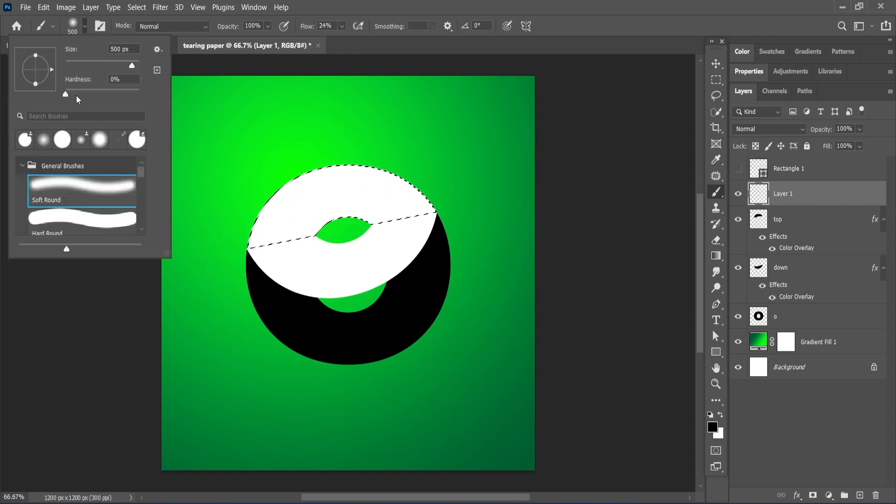
pyautogui.moveTo(131, 69); pyautogui.dragTo(130, 68)
pyautogui.click(68, 94)
pyautogui.click(369, 4)
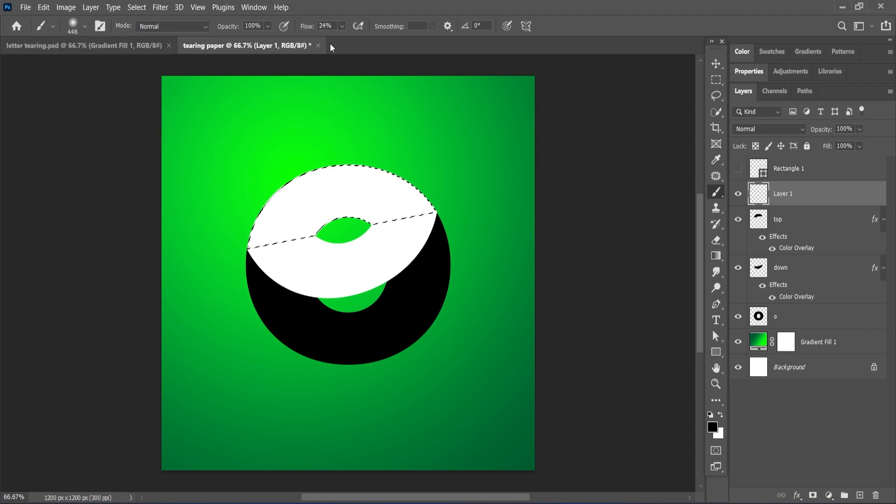
pyautogui.click(343, 26)
pyautogui.moveTo(346, 41); pyautogui.dragTo(345, 43)
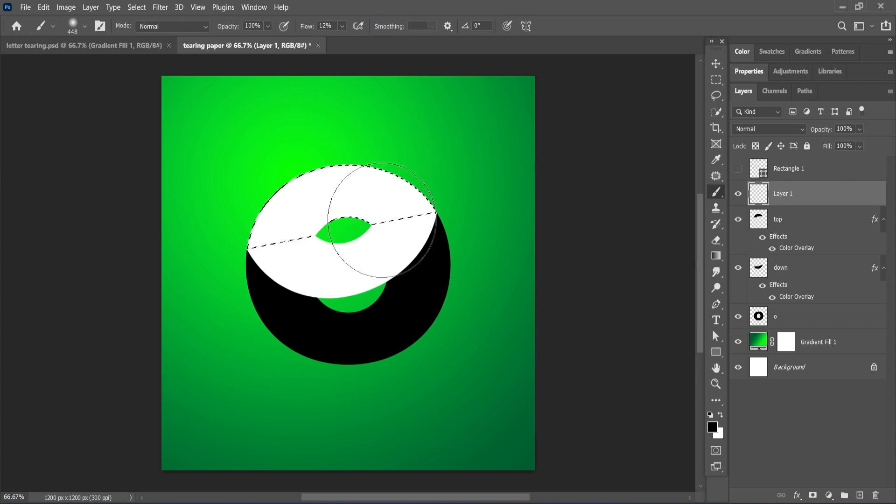
# Step: Reduce the brush to 175 px and paint soft black shading along the right part of the top piece's lower edge
pyautogui.scroll(5, 388, 215)
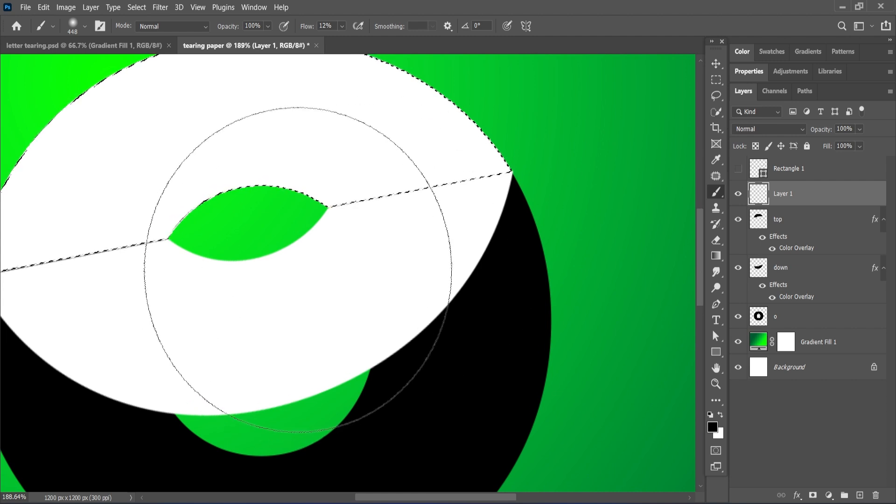
pyautogui.press('[')
pyautogui.press('[')
pyautogui.press('[')
pyautogui.press('[')
pyautogui.press('[')
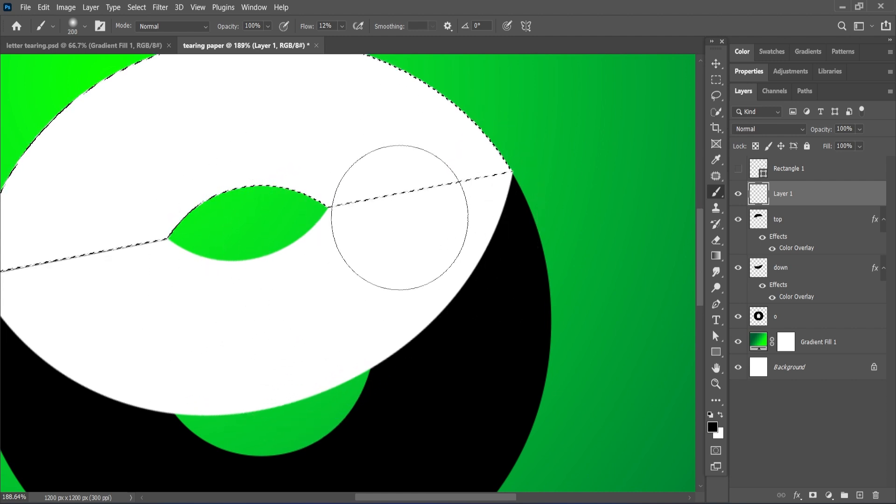
pyautogui.press('[')
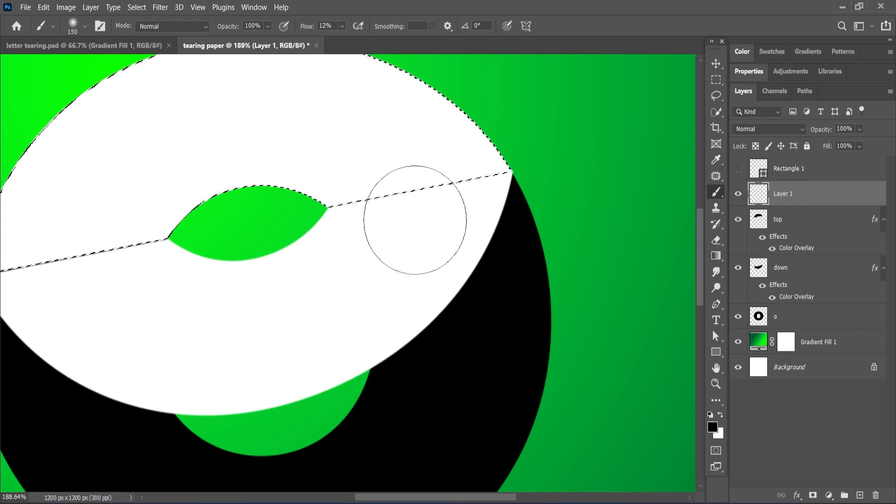
pyautogui.press(']')
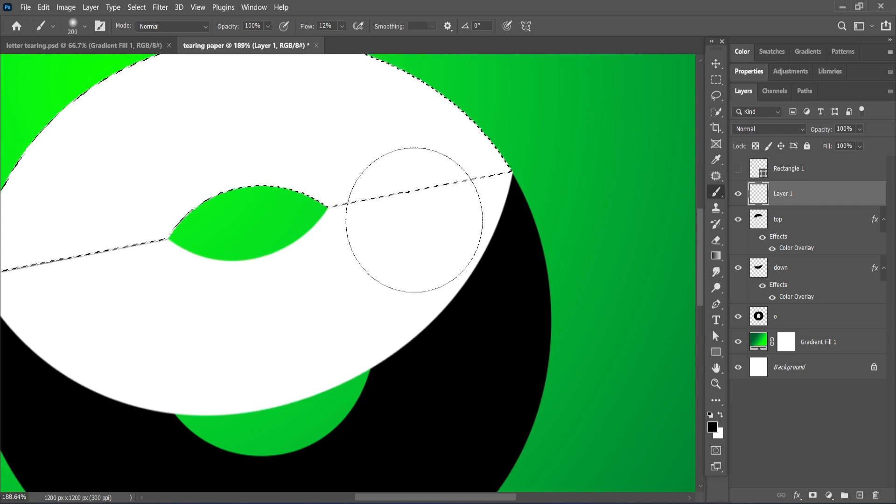
pyautogui.press('[')
pyautogui.press('[')
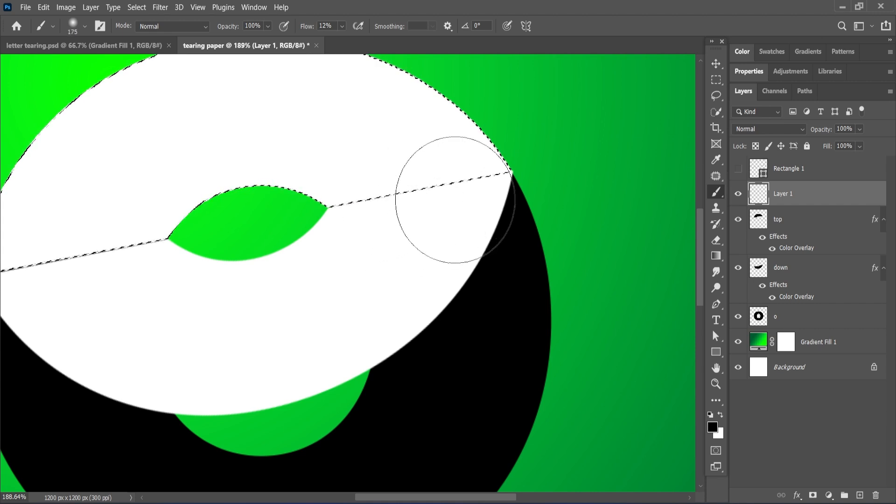
pyautogui.press(']')
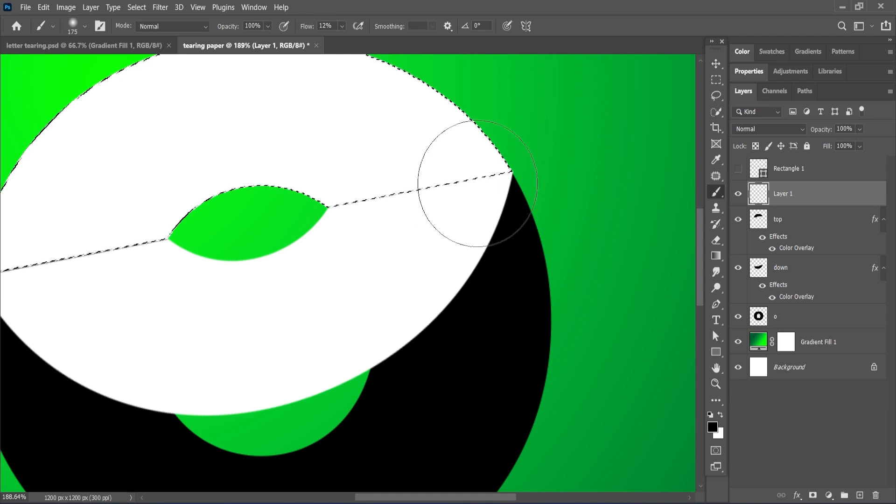
pyautogui.moveTo(472, 180)
pyautogui.mouseDown()
pyautogui.moveTo(483, 180)
pyautogui.moveTo(406, 210)
pyautogui.moveTo(356, 254)
pyautogui.moveTo(260, 272)
pyautogui.moveTo(511, 185)
pyautogui.moveTo(430, 210)
pyautogui.moveTo(310, 270)
pyautogui.moveTo(60, 300)
pyautogui.moveTo(148, 283)
pyautogui.mouseUp()
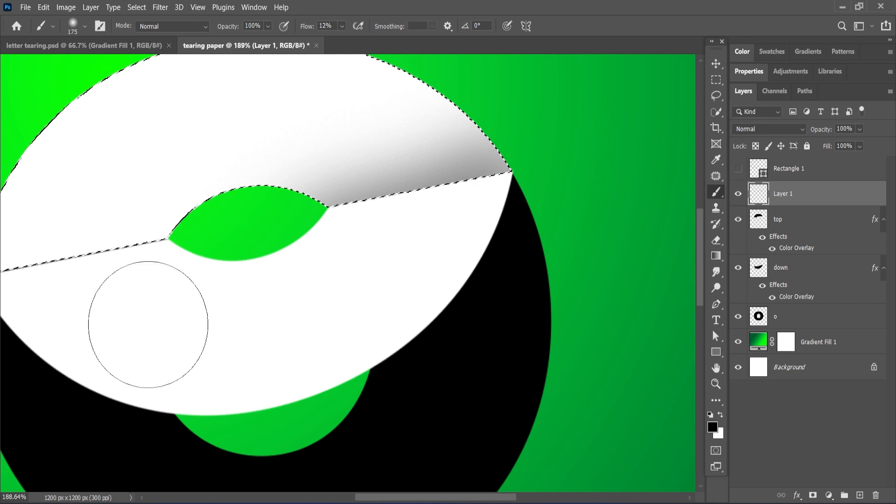
# Step: Continue the soft black shading along the left part of the top piece's lower edge
pyautogui.scroll(10, 148, 324)
pyautogui.scroll(-2, 225, 328)
pyautogui.scroll(-10, 224, 328)
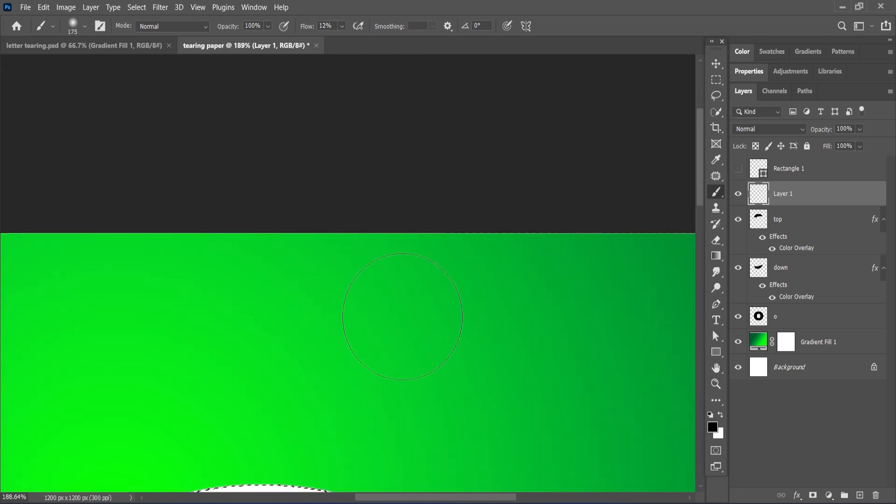
pyautogui.scroll(-3, 175, 311)
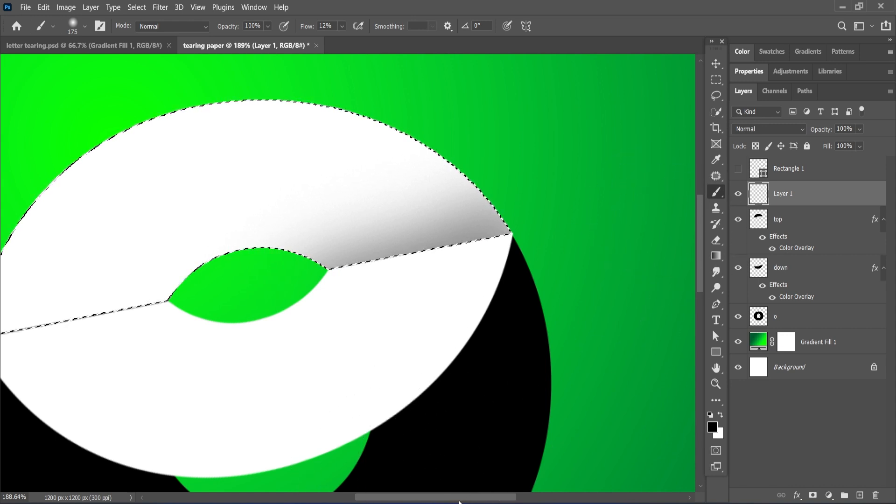
pyautogui.hscroll(-5, 441, 341)
pyautogui.moveTo(440, 341)
pyautogui.mouseDown()
pyautogui.moveTo(462, 302)
pyautogui.moveTo(295, 322)
pyautogui.moveTo(239, 341)
pyautogui.moveTo(506, 336)
pyautogui.moveTo(477, 329)
pyautogui.moveTo(391, 342)
pyautogui.moveTo(204, 400)
pyautogui.mouseUp()
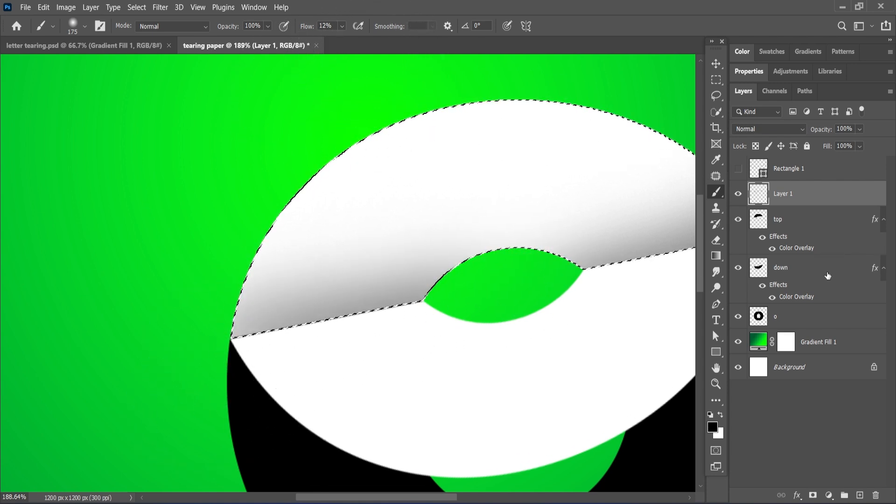
# Step: Load the "down" layer's outline as a selection and create a blank layer directly above it
pyautogui.click(792, 275)
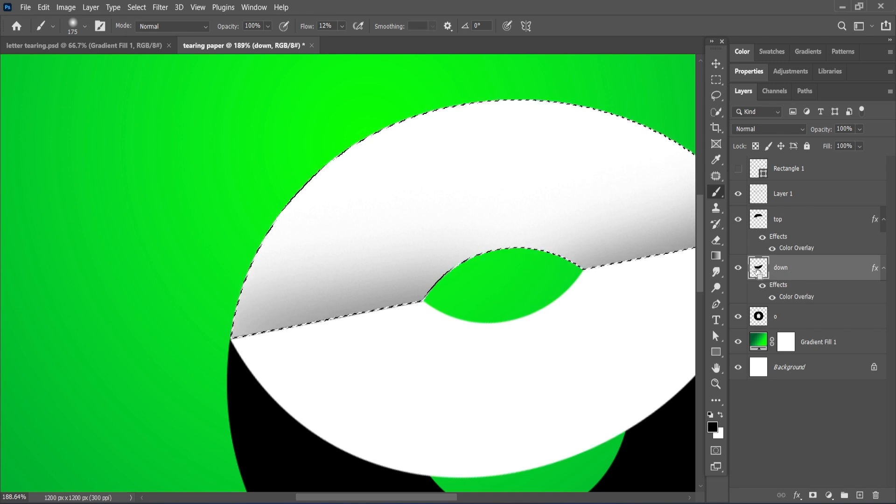
pyautogui.keyDown('ctrl'); pyautogui.click(763, 275); pyautogui.keyUp('ctrl')
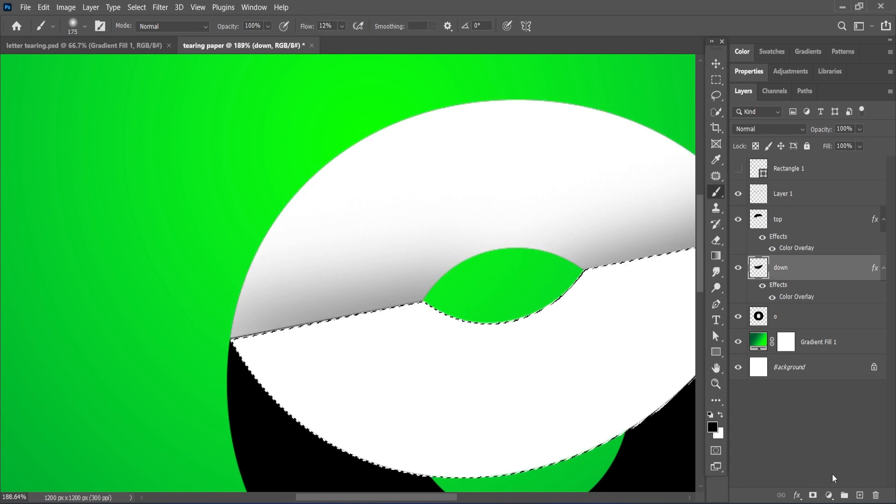
pyautogui.click(860, 495)
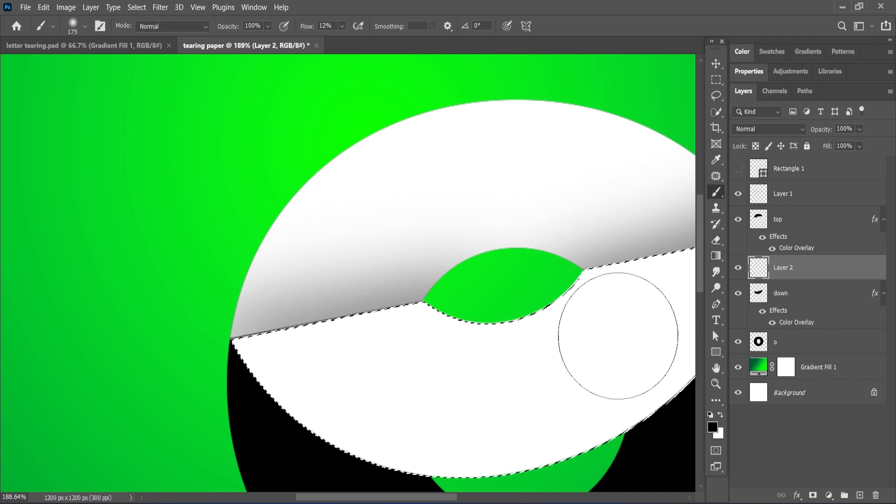
# Step: Paint soft black shading along both parts of the "down" piece's upper edge on the new layer
pyautogui.moveTo(426, 282)
pyautogui.mouseDown()
pyautogui.moveTo(379, 274)
pyautogui.moveTo(266, 286)
pyautogui.moveTo(242, 299)
pyautogui.moveTo(467, 251)
pyautogui.moveTo(504, 277)
pyautogui.moveTo(306, 298)
pyautogui.moveTo(63, 308)
pyautogui.mouseUp()
pyautogui.hscroll(5, 345, 415)
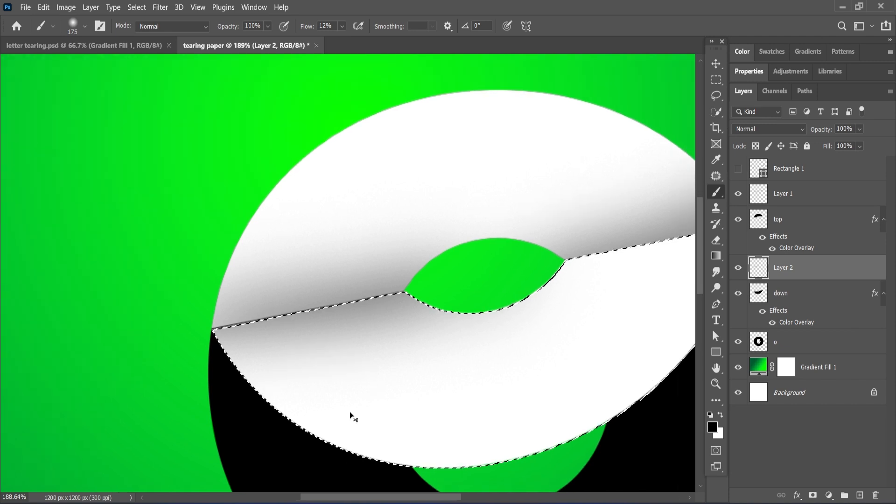
pyautogui.moveTo(417, 236)
pyautogui.mouseDown()
pyautogui.moveTo(587, 221)
pyautogui.moveTo(530, 211)
pyautogui.moveTo(358, 233)
pyautogui.moveTo(396, 227)
pyautogui.mouseUp()
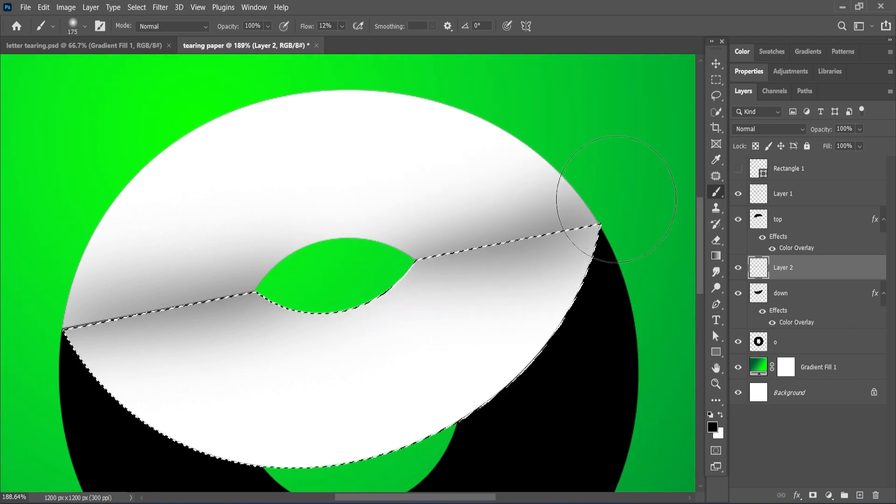
pyautogui.scroll(-3, 302, 378)
pyautogui.scroll(-4, 301, 378)
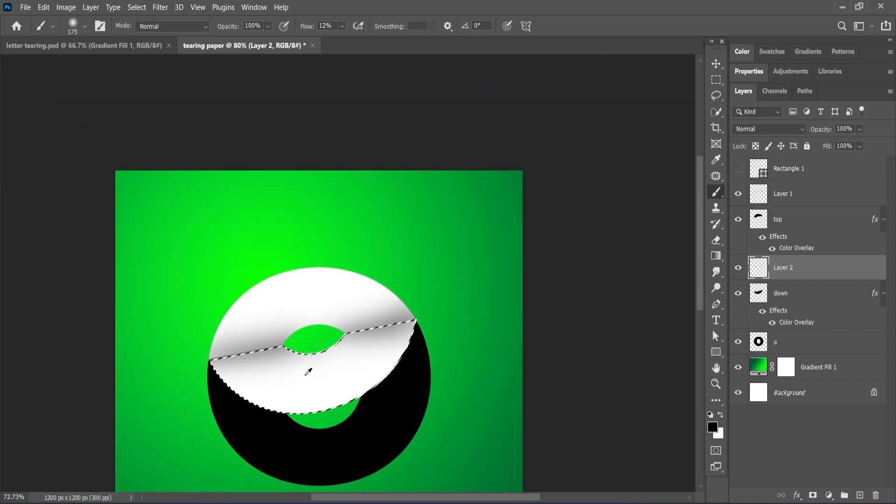
pyautogui.scroll(-2, 309, 366)
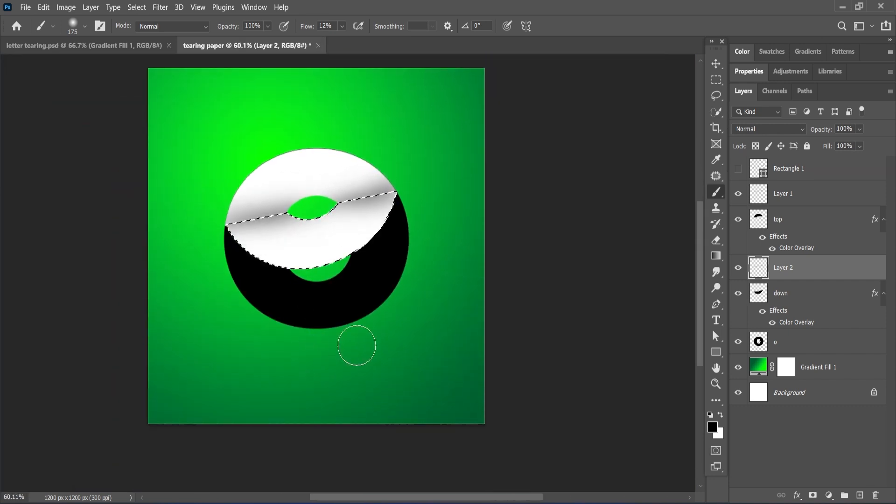
# Step: Switch to the Move tool with Auto-Select on and clear the selection around the "down" piece
pyautogui.click(716, 64)
pyautogui.press('ctrl')
pyautogui.click(67, 26)
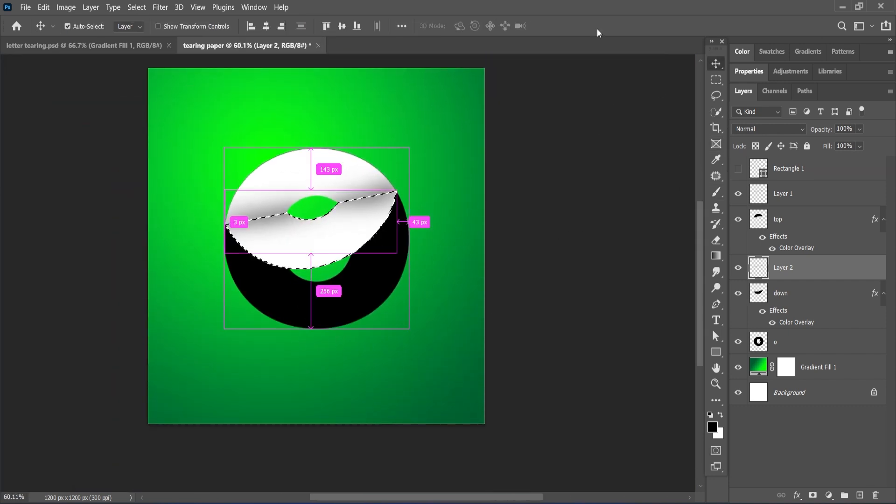
pyautogui.click(140, 10)
pyautogui.click(144, 30)
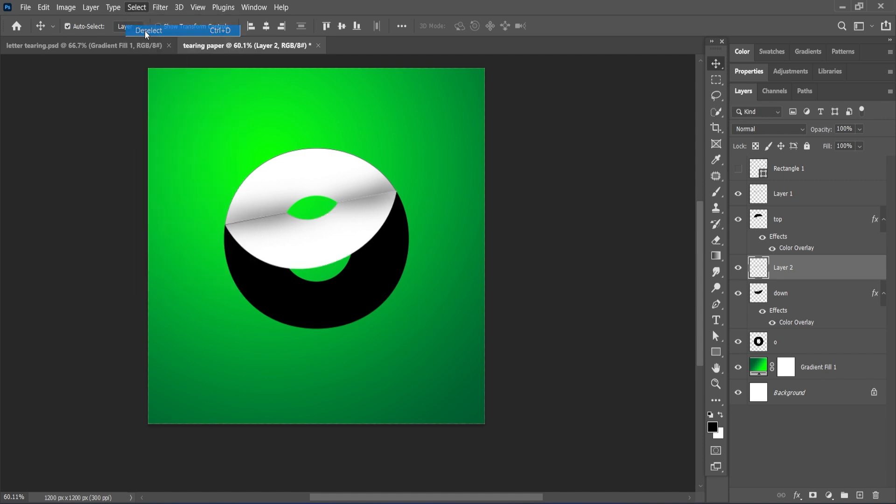
pyautogui.scroll(3, 252, 263)
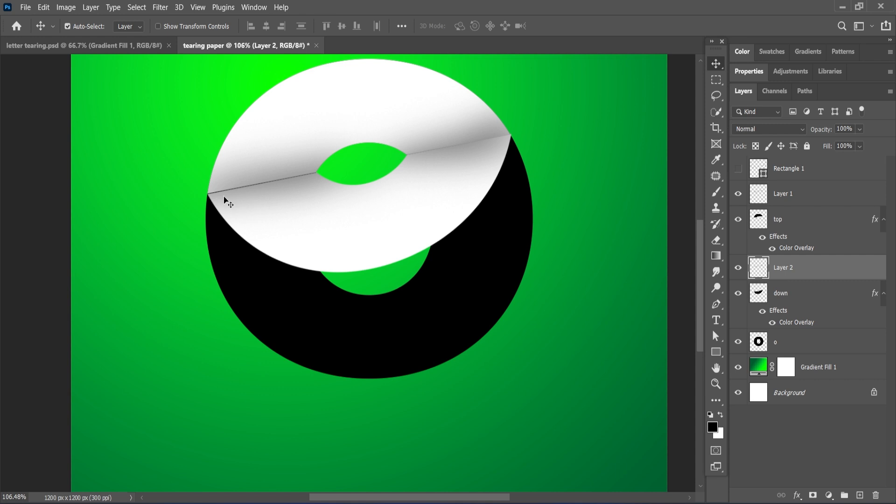
# Step: Add a Gradient Overlay to the "o" layer and choose the dark-to-light green preset for its gradient
pyautogui.click(464, 328)
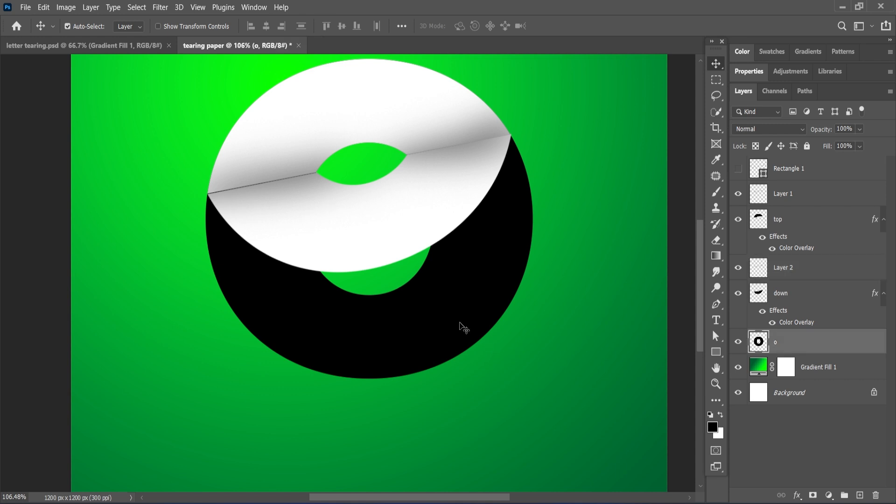
pyautogui.click(738, 343)
pyautogui.doubleClick(840, 350)
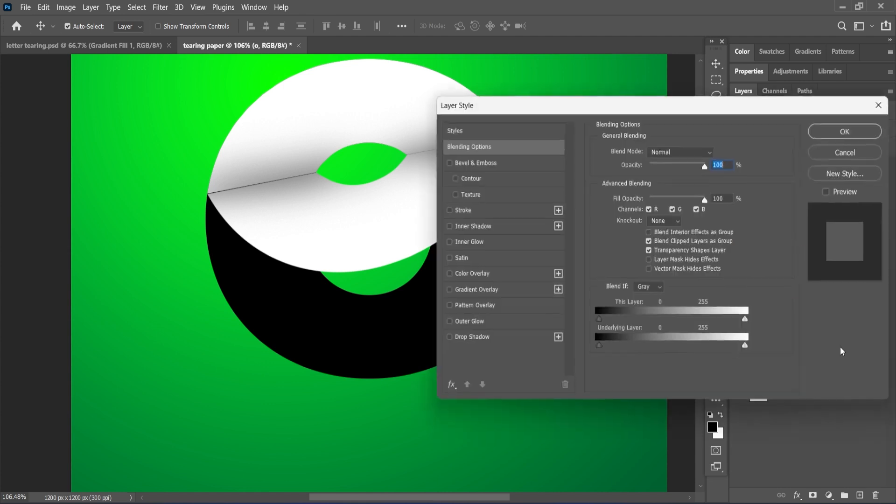
pyautogui.click(447, 290)
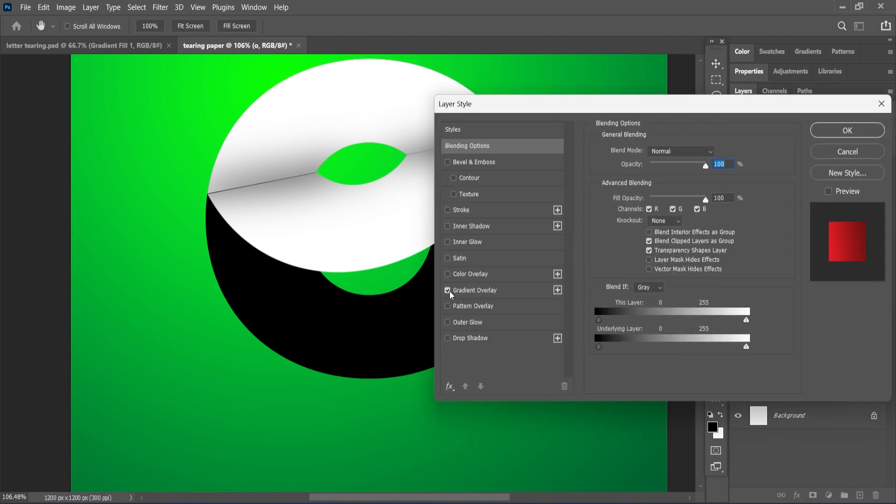
pyautogui.click(512, 292)
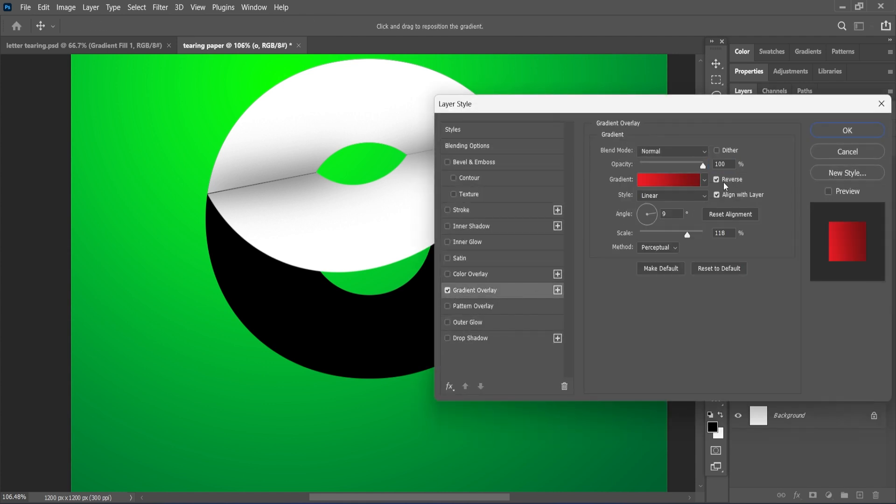
pyautogui.click(674, 179)
pyautogui.scroll(-6, 692, 220)
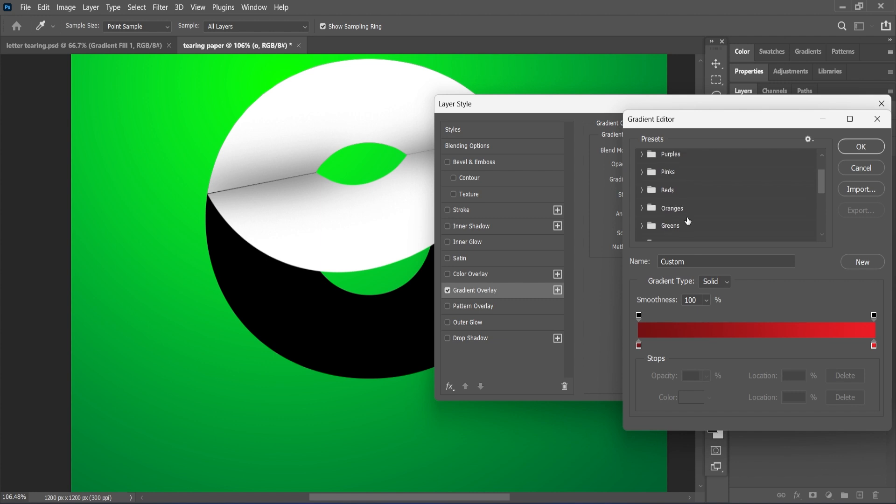
pyautogui.scroll(-1, 750, 220)
pyautogui.click(720, 211)
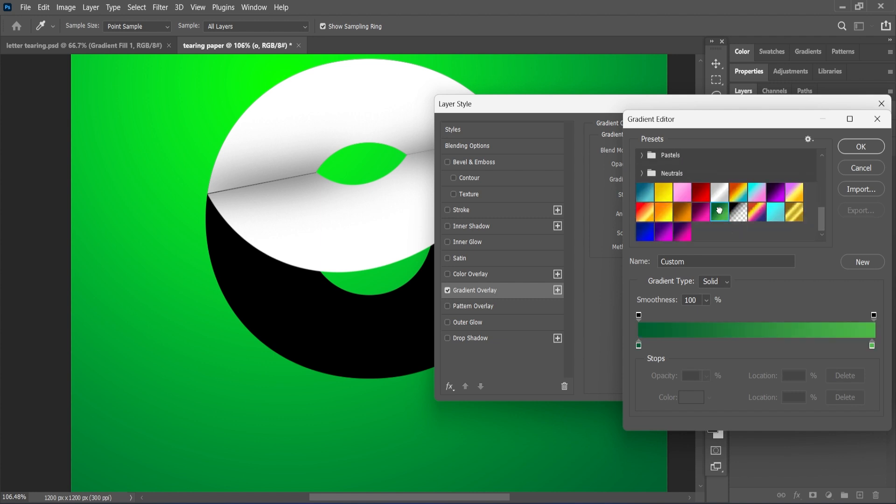
# Step: Set the gradient's light green stop at 99% to color 0aff00 and apply the overlay to the "o"
pyautogui.click(871, 345)
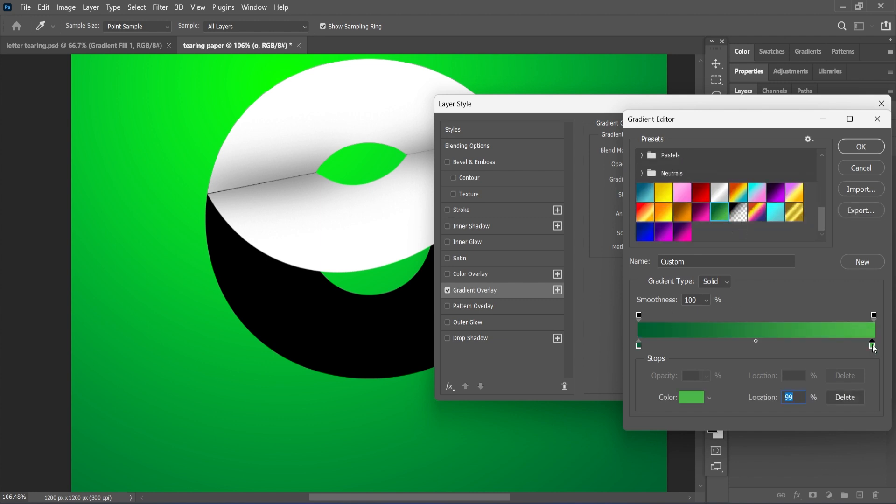
pyautogui.click(692, 397)
pyautogui.write('0aff00')
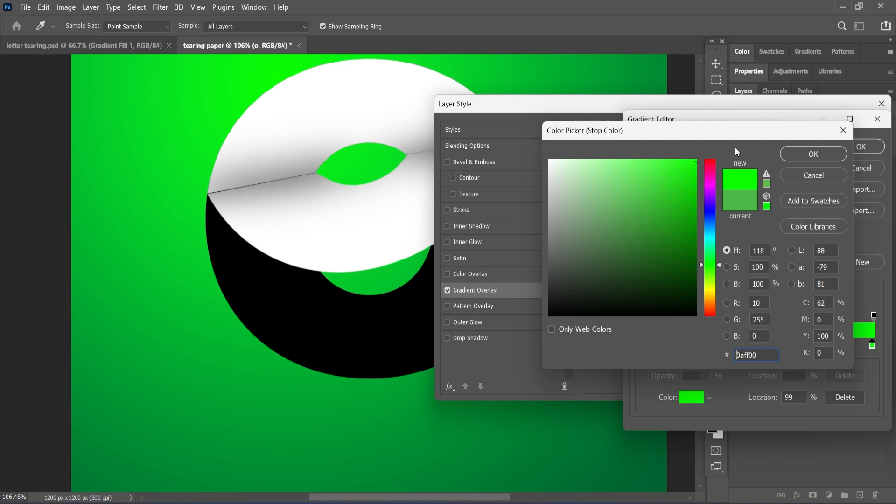
pyautogui.click(843, 154)
pyautogui.click(858, 146)
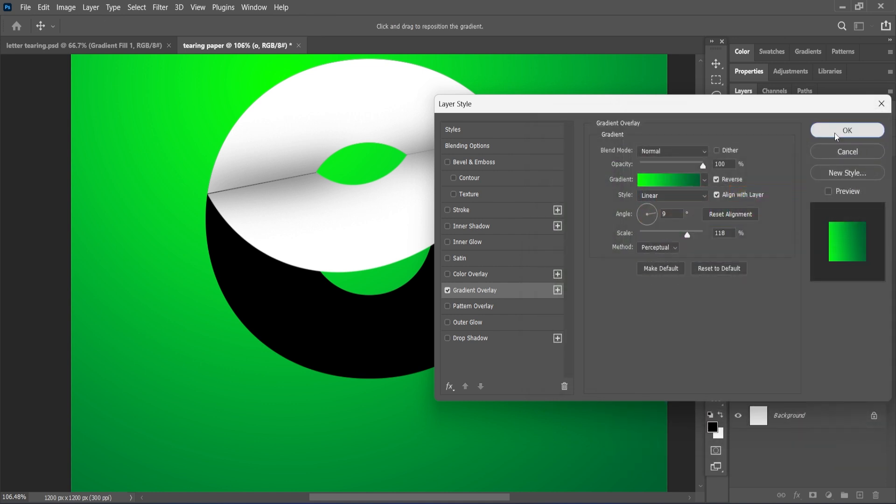
pyautogui.click(844, 130)
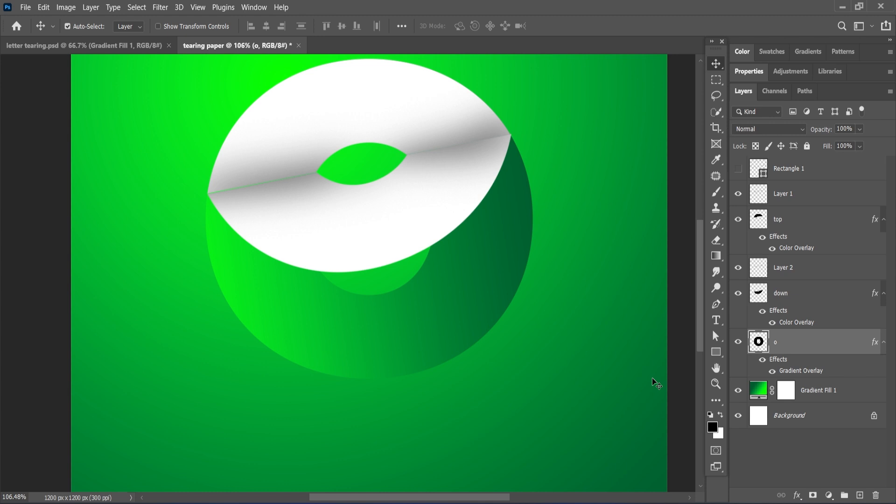
# Step: Set the "o" layer's Gradient Overlay angle to -20° and its scale to about 100%
pyautogui.doubleClick(848, 346)
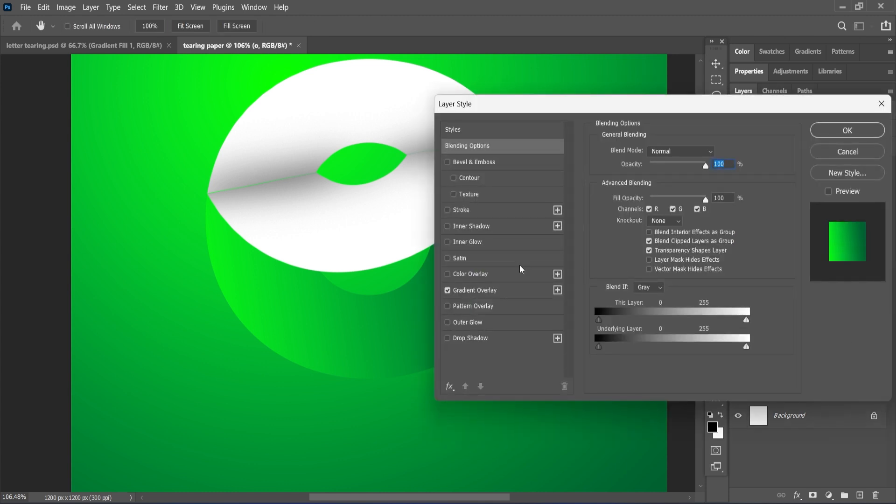
pyautogui.click(475, 290)
pyautogui.moveTo(652, 216); pyautogui.dragTo(650, 220)
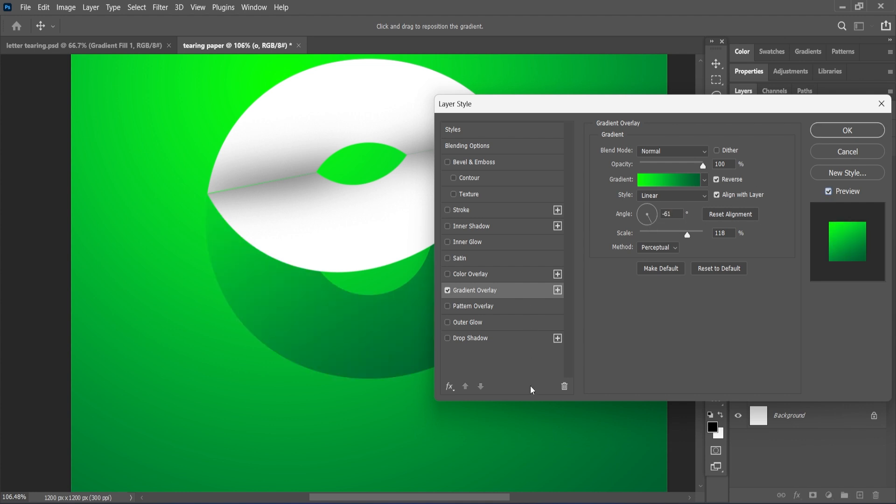
pyautogui.moveTo(429, 500); pyautogui.dragTo(468, 501)
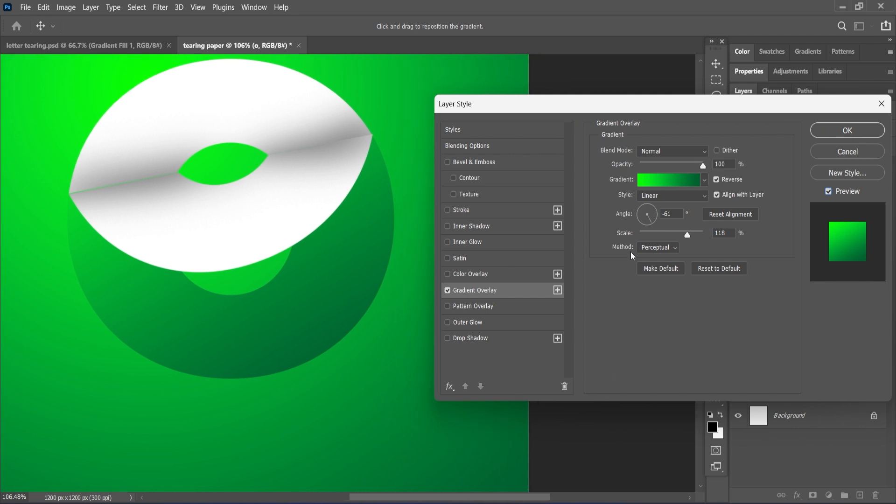
pyautogui.moveTo(654, 221); pyautogui.dragTo(618, 237)
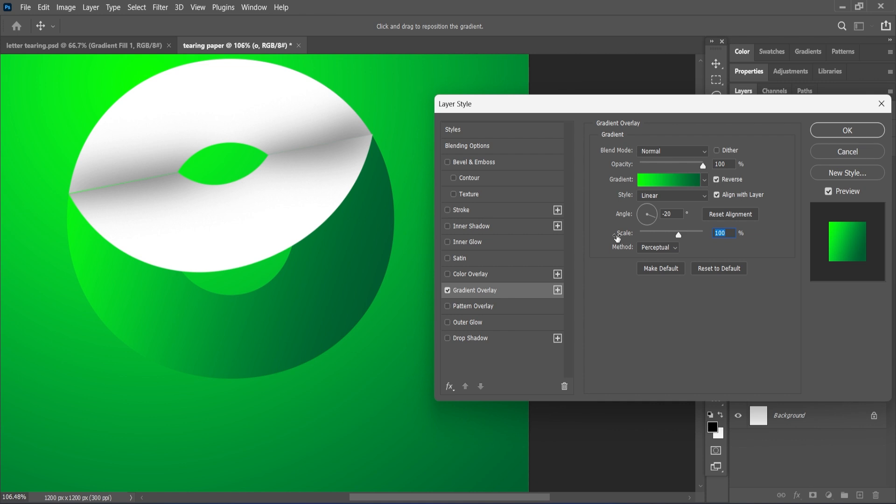
pyautogui.moveTo(617, 236); pyautogui.dragTo(623, 238)
pyautogui.click(846, 131)
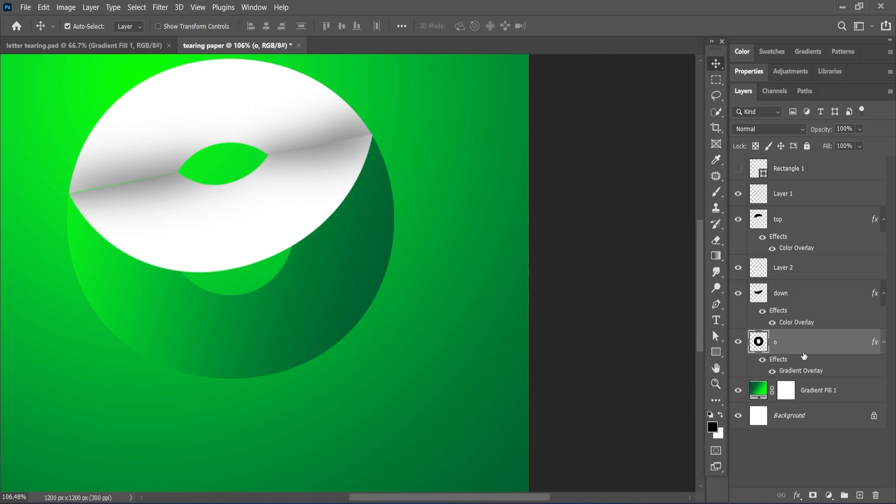
# Step: Duplicate the "o" layer and place the copy directly beneath the original
pyautogui.hotkey('ctrl', 'j')
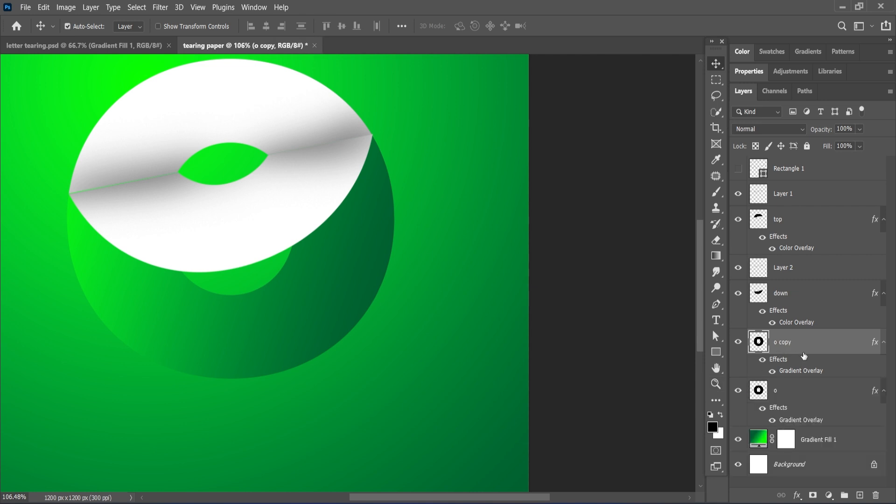
pyautogui.moveTo(801, 352); pyautogui.dragTo(803, 412)
pyautogui.rightClick(860, 388)
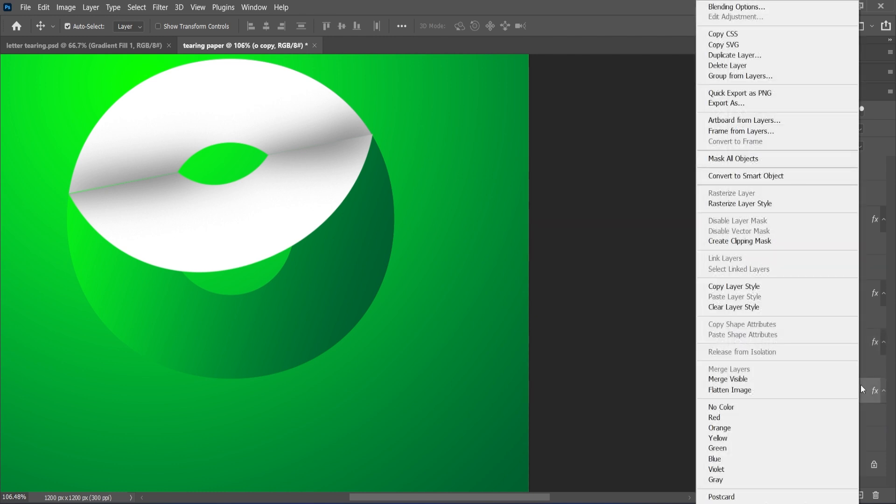
pyautogui.click(863, 396)
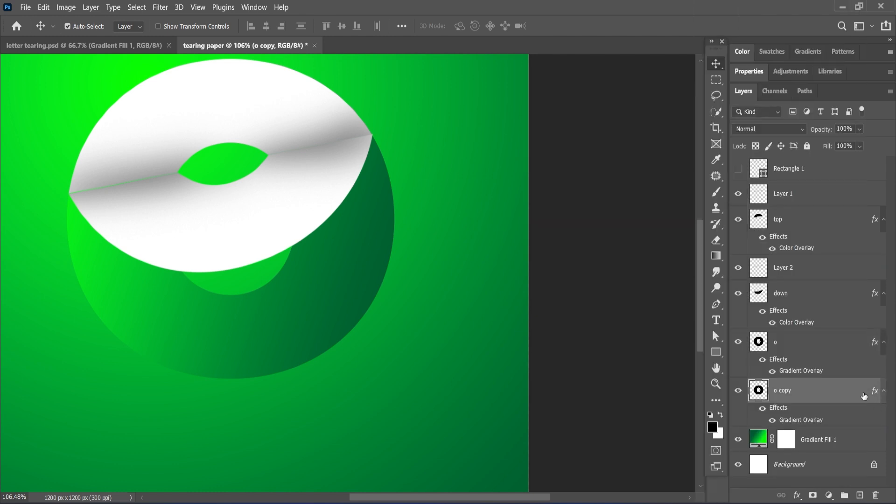
pyautogui.doubleClick(864, 396)
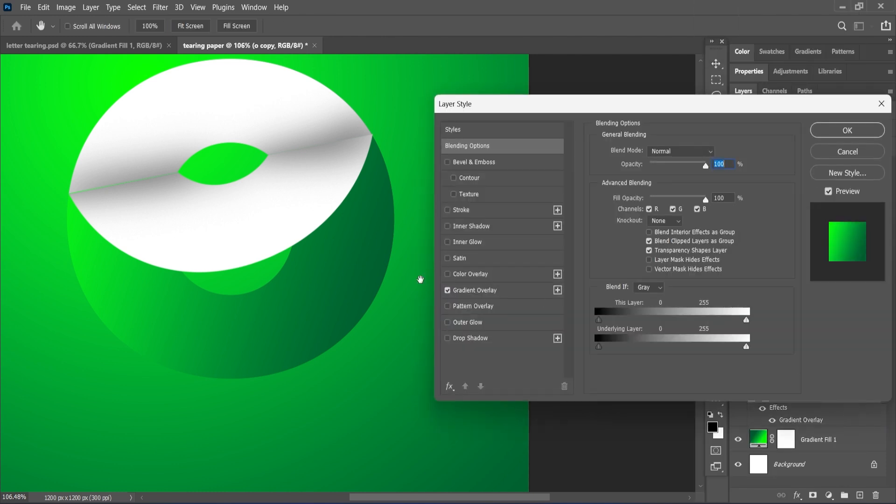
pyautogui.click(448, 290)
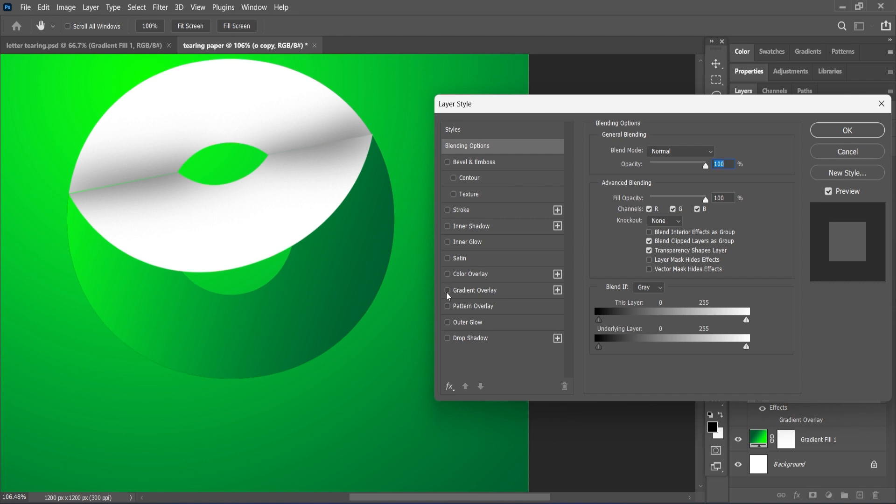
pyautogui.click(830, 155)
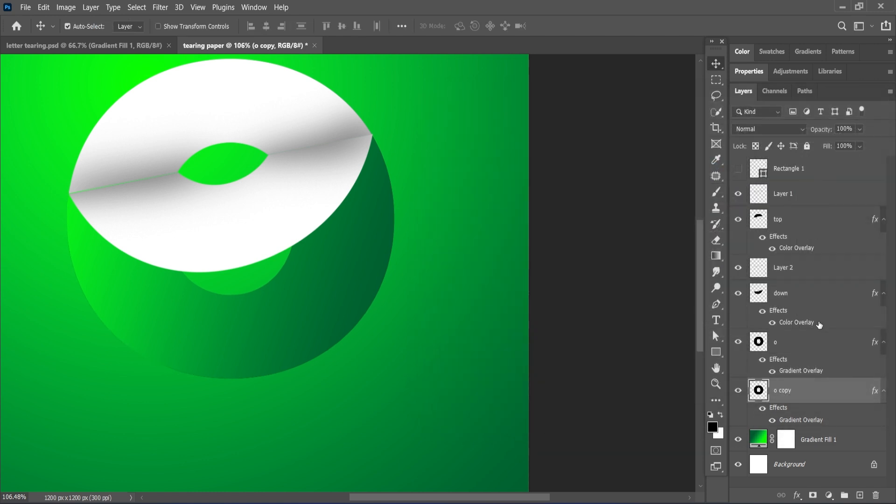
# Step: Apply a slight Gaussian Blur to the "o copy" layer to soften its edges
pyautogui.click(161, 7)
pyautogui.moveTo(223, 155)
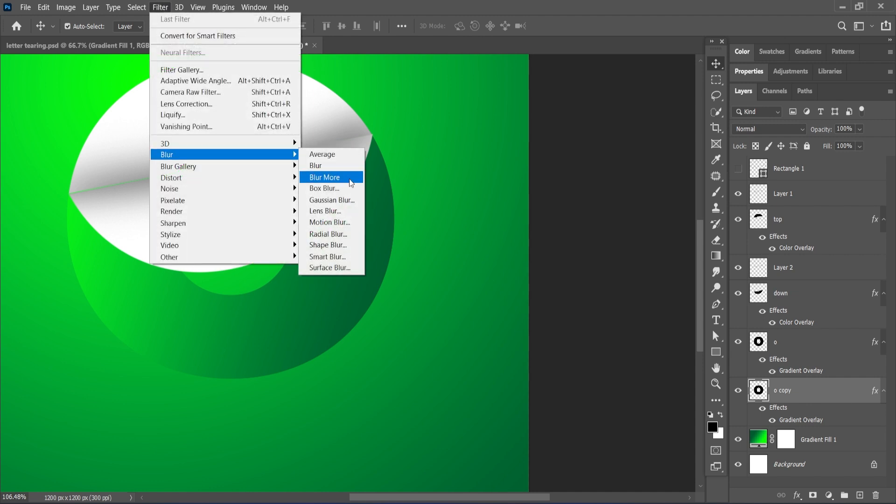
pyautogui.click(332, 200)
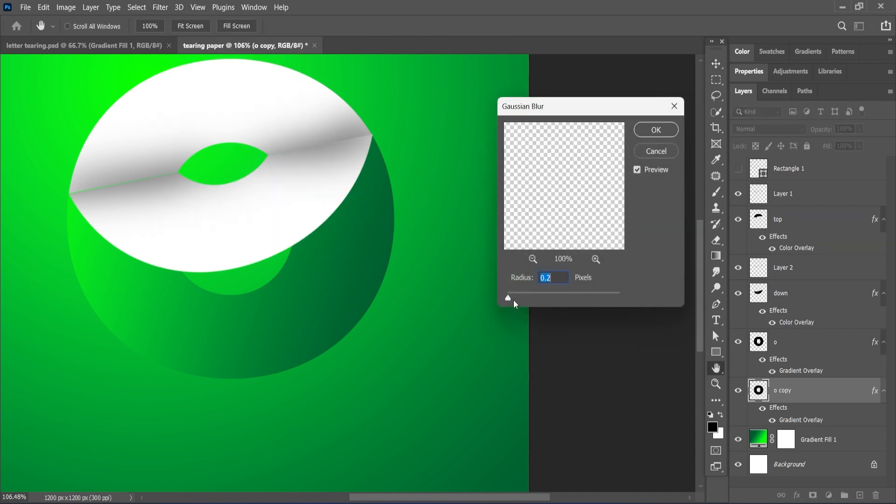
pyautogui.moveTo(514, 303); pyautogui.dragTo(519, 302)
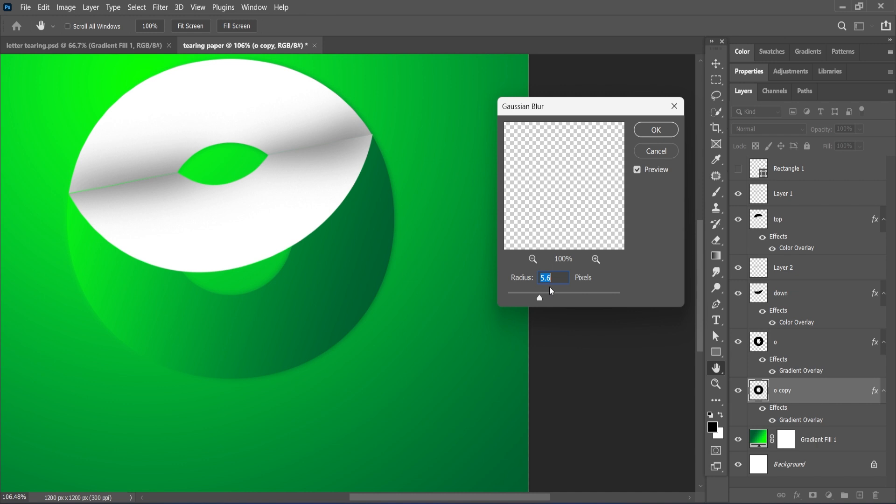
pyautogui.moveTo(539, 298); pyautogui.dragTo(534, 297)
pyautogui.click(653, 130)
# Step: Turn off the "o copy" layer's Gradient Overlay, hiding the original "o" only temporarily to check the copy
pyautogui.click(786, 342)
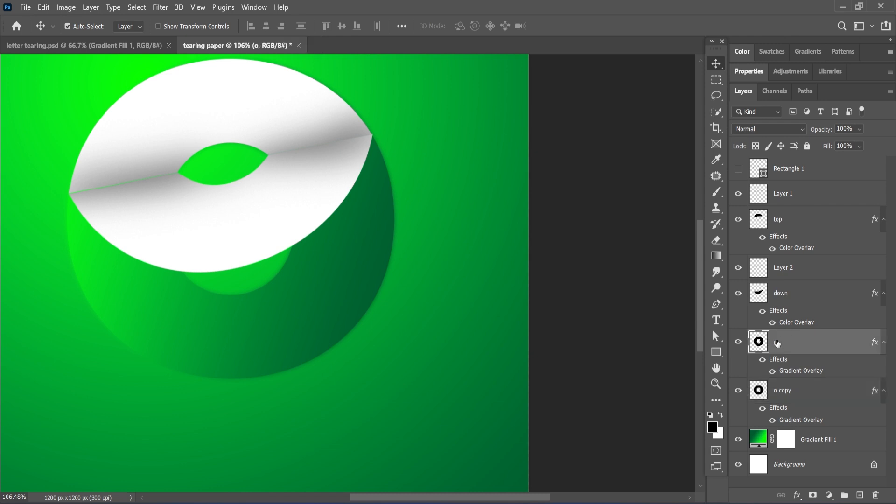
pyautogui.click(738, 341)
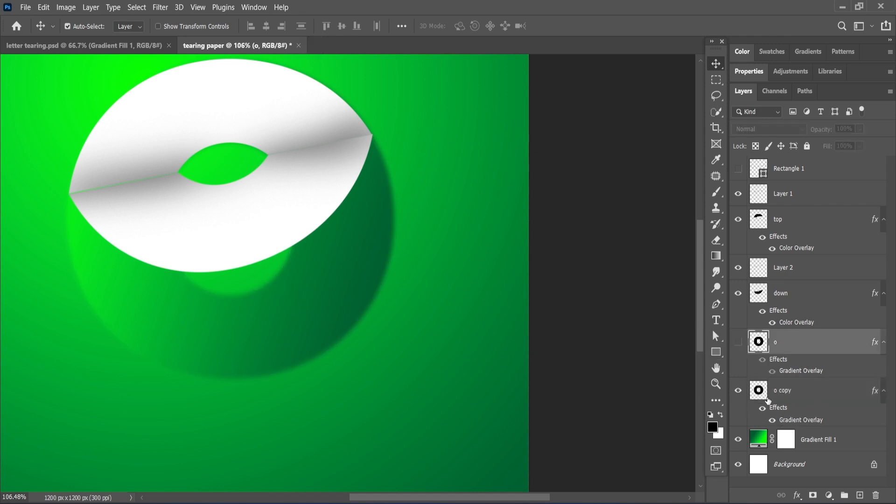
pyautogui.click(743, 348)
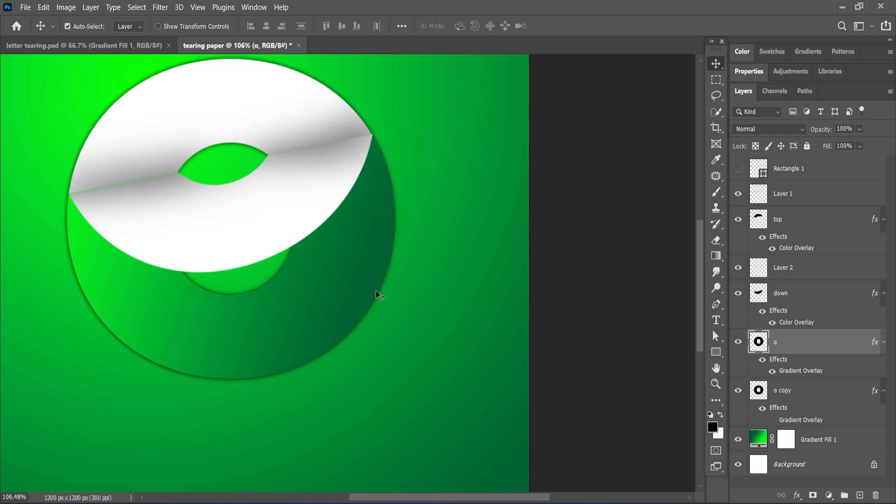
# Step: With the original "o" briefly hidden, nudge the blurred black copy slightly downward and set its opacity to 11% as a shadow
pyautogui.click(738, 343)
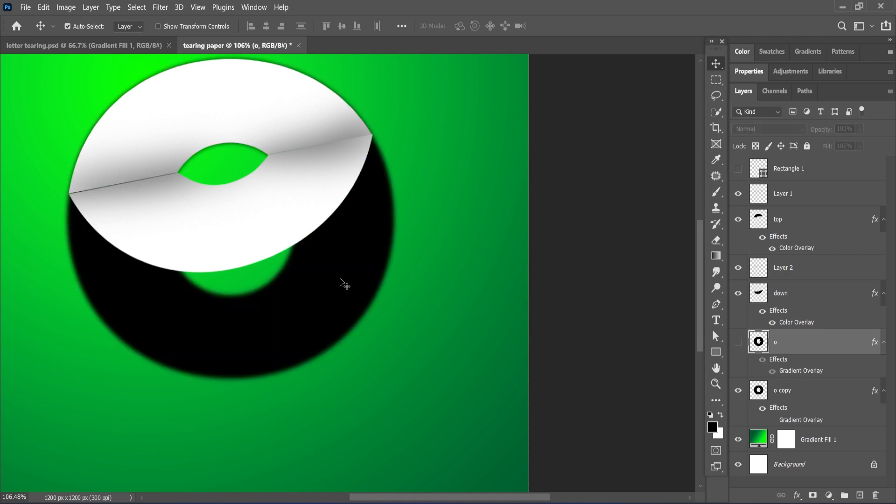
pyautogui.moveTo(340, 279); pyautogui.dragTo(339, 283)
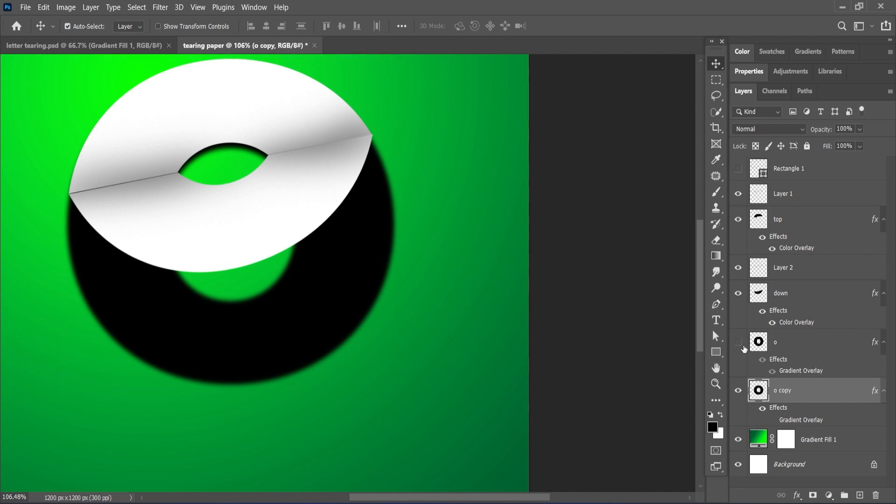
pyautogui.click(738, 343)
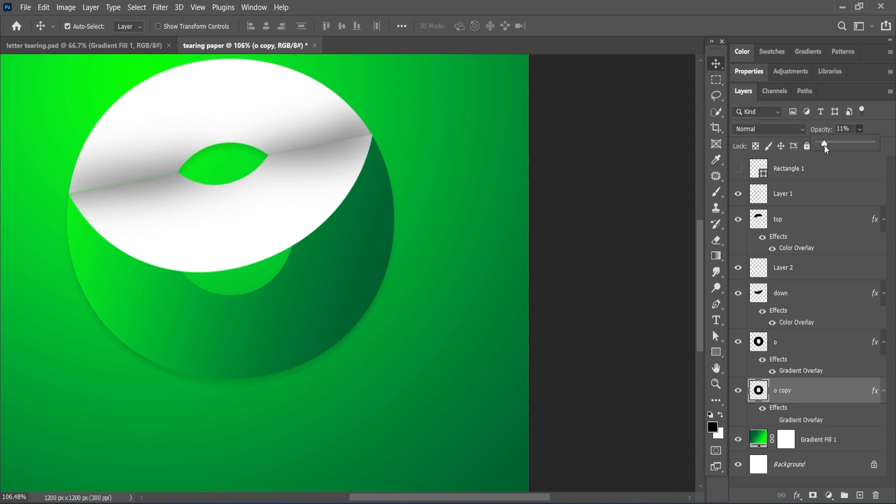
pyautogui.scroll(-2, 241, 263)
pyautogui.scroll(3, 242, 278)
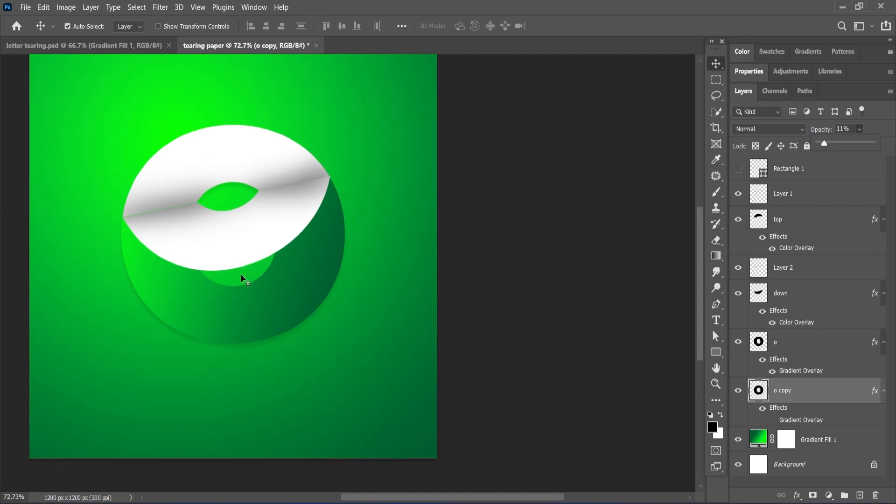
pyautogui.scroll(1, 204, 344)
pyautogui.scroll(-3, 270, 344)
pyautogui.scroll(1, 275, 410)
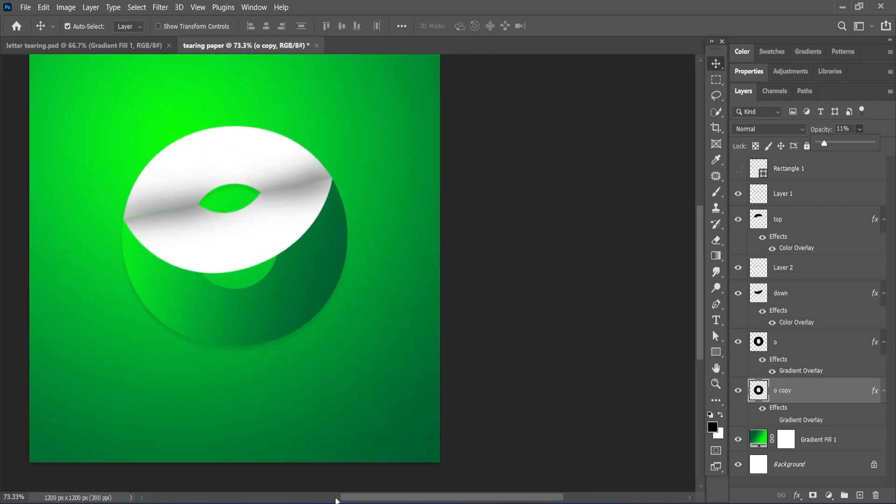
# Step: Reduce the opacity of the shading layers, setting Layer 2 to 78% and Layer 1 to 84%
pyautogui.moveTo(382, 501); pyautogui.dragTo(339, 486)
pyautogui.scroll(4, 366, 461)
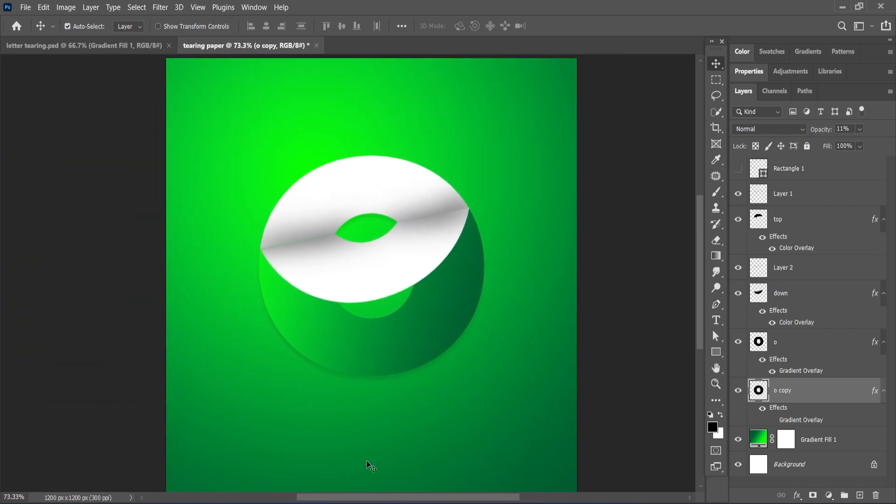
pyautogui.click(437, 228)
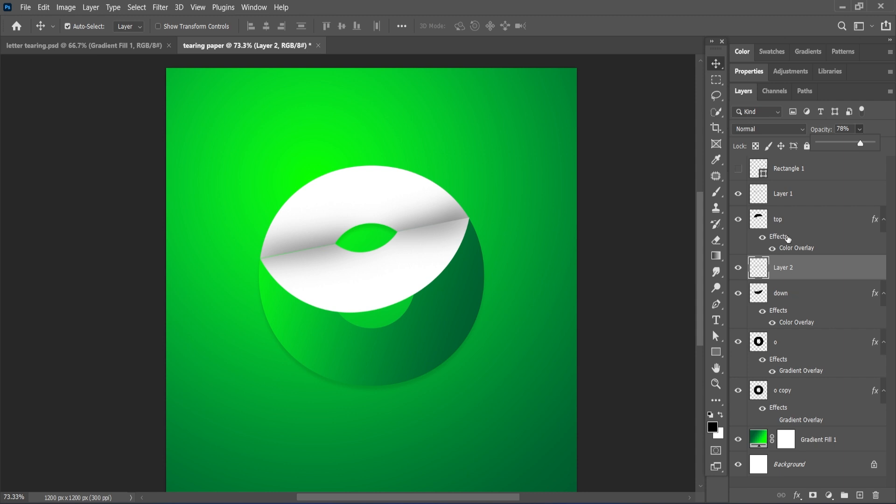
pyautogui.click(804, 203)
pyautogui.moveTo(860, 132); pyautogui.dragTo(862, 145)
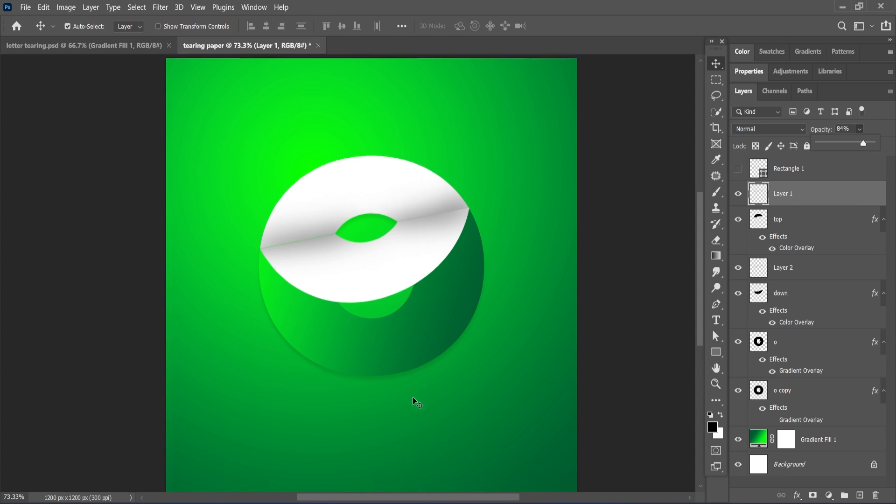
pyautogui.scroll(-2, 413, 396)
pyautogui.scroll(3, 363, 374)
pyautogui.scroll(3, 376, 366)
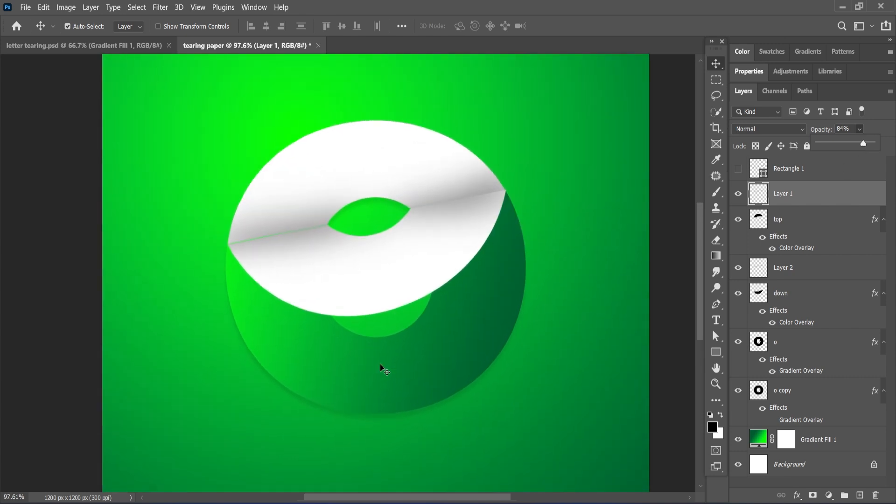
pyautogui.scroll(-4, 379, 360)
pyautogui.scroll(-2, 378, 363)
pyautogui.scroll(-2, 378, 369)
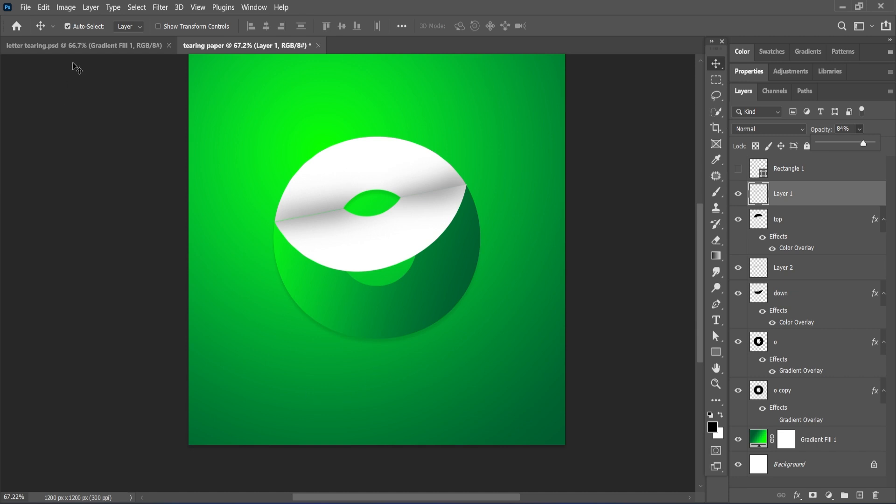
# Step: Copy the "letter tearing" text from letter tearing.psd into the tearing paper document and place it below the "o"
pyautogui.click(77, 45)
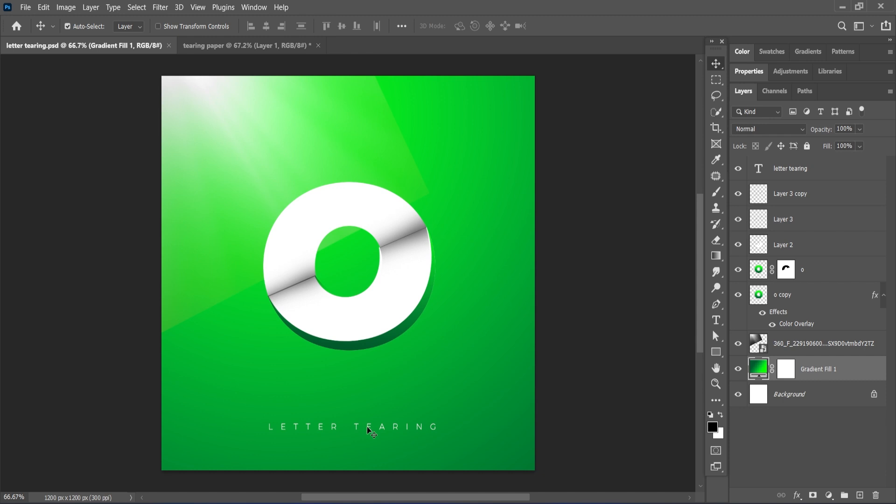
pyautogui.moveTo(369, 430); pyautogui.dragTo(260, 47)
pyautogui.moveTo(392, 429); pyautogui.dragTo(390, 424)
# Step: Copy the light-ray image from letter tearing.psd into the tearing paper document, set its blending to Normal and position it over the artwork's upper-left corner
pyautogui.click(113, 46)
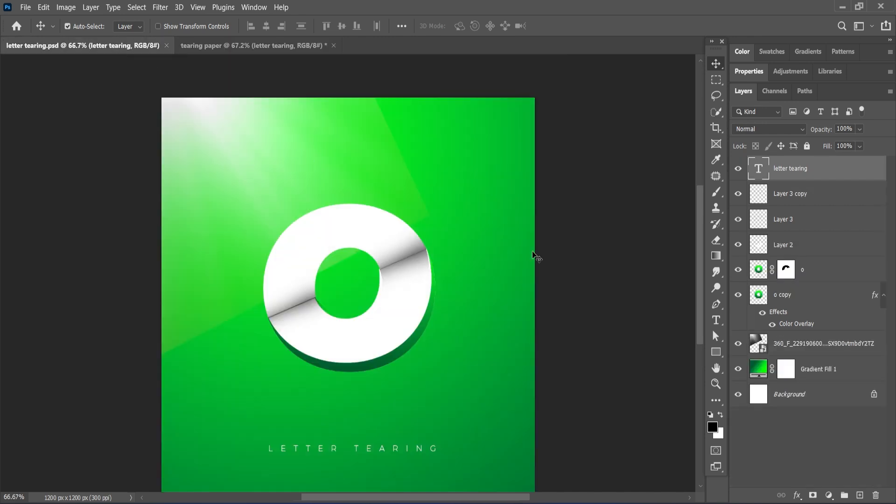
pyautogui.click(755, 349)
pyautogui.moveTo(189, 145); pyautogui.dragTo(357, 254)
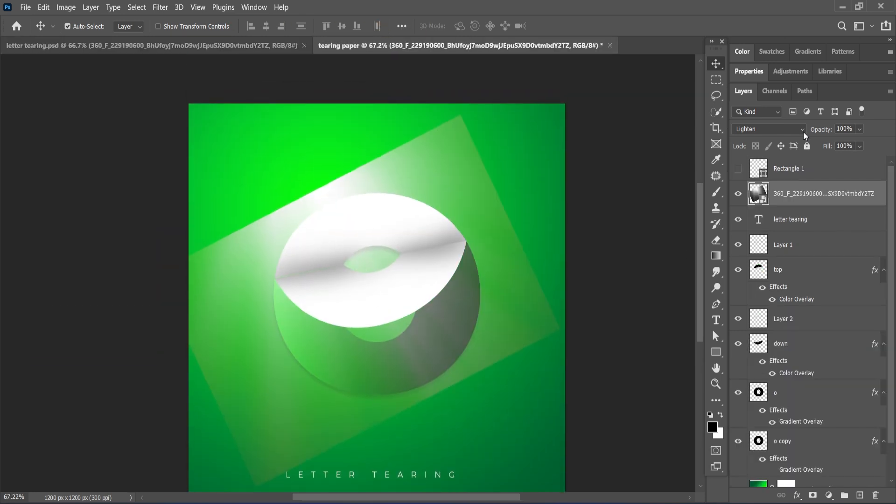
pyautogui.click(805, 132)
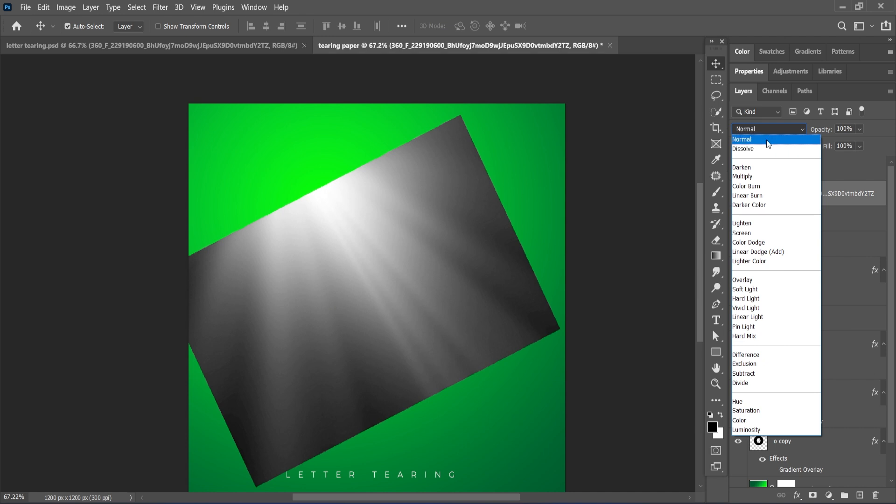
pyautogui.click(767, 139)
pyautogui.moveTo(269, 195); pyautogui.dragTo(222, 175)
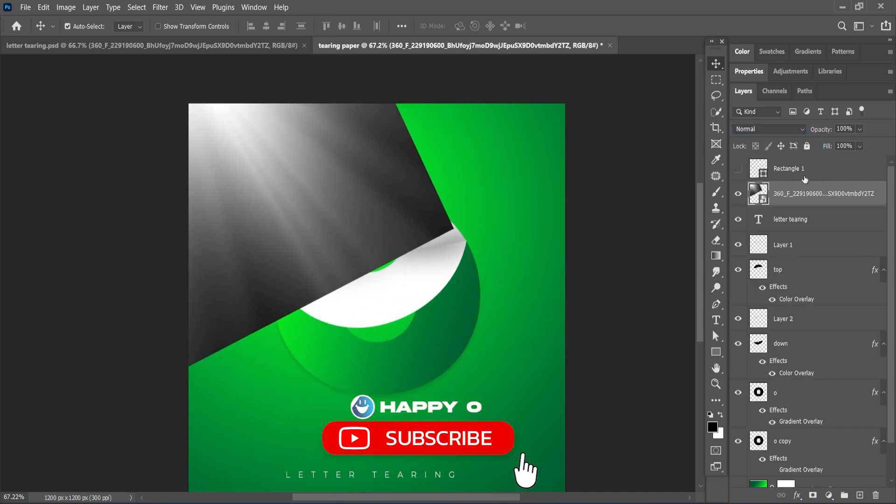
# Step: Set the light-ray layer's blend mode to Screen and move it directly above the Gradient Fill 1 layer
pyautogui.click(784, 132)
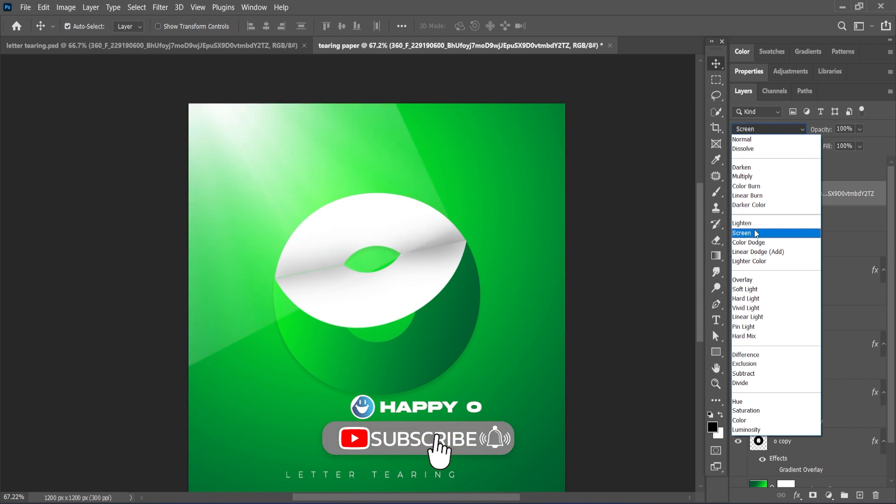
pyautogui.click(755, 233)
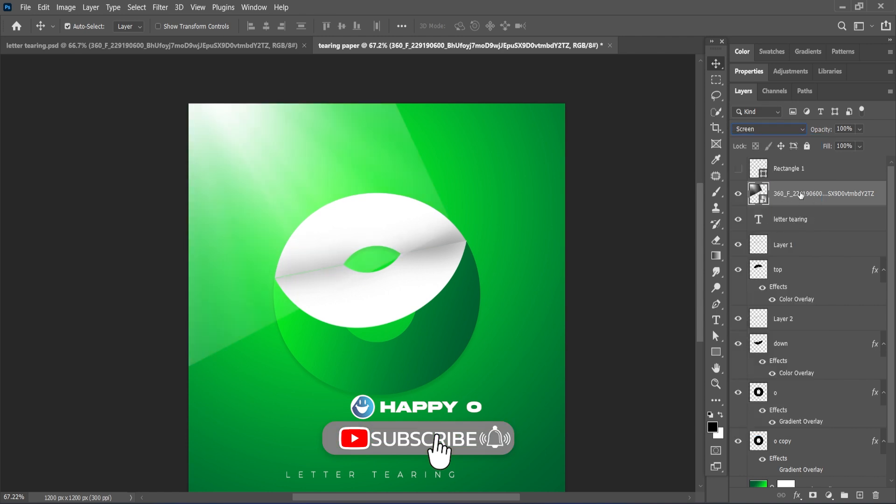
pyautogui.moveTo(800, 194); pyautogui.dragTo(816, 459)
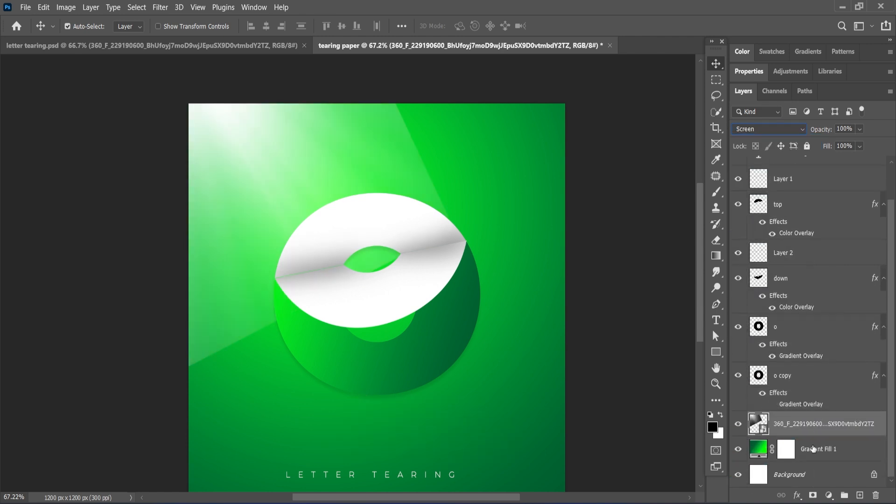
# Step: Add a layer mask to the light-ray layer and brush black over the image's hard diagonal edges to fade them out
pyautogui.click(813, 495)
pyautogui.click(716, 191)
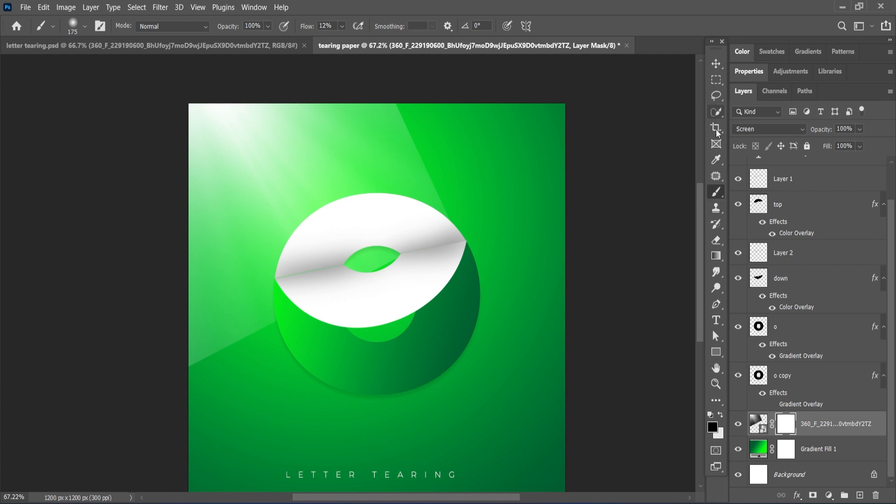
pyautogui.moveTo(481, 223)
pyautogui.mouseDown()
pyautogui.moveTo(404, 155)
pyautogui.moveTo(436, 210)
pyautogui.moveTo(428, 219)
pyautogui.moveTo(407, 163)
pyautogui.moveTo(406, 115)
pyautogui.mouseUp()
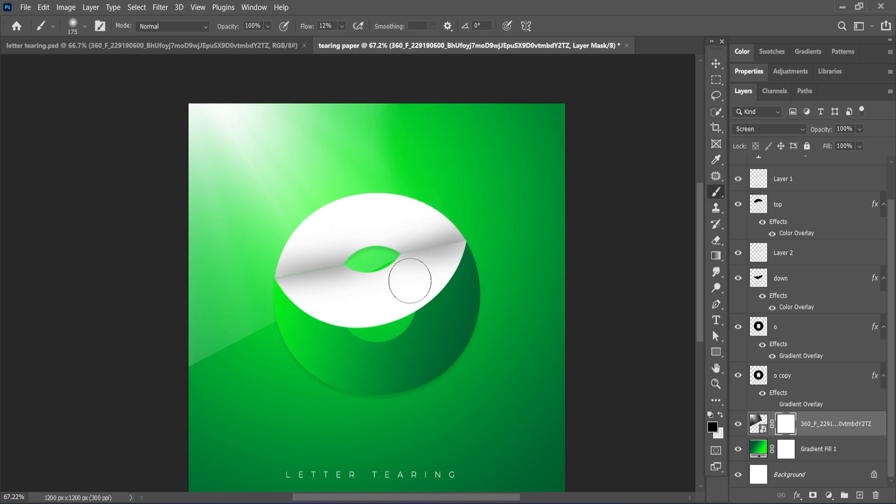
pyautogui.moveTo(316, 297)
pyautogui.mouseDown()
pyautogui.moveTo(229, 345)
pyautogui.moveTo(252, 347)
pyautogui.moveTo(181, 310)
pyautogui.moveTo(180, 222)
pyautogui.moveTo(237, 301)
pyautogui.moveTo(295, 301)
pyautogui.moveTo(211, 317)
pyautogui.moveTo(217, 297)
pyautogui.moveTo(212, 319)
pyautogui.mouseUp()
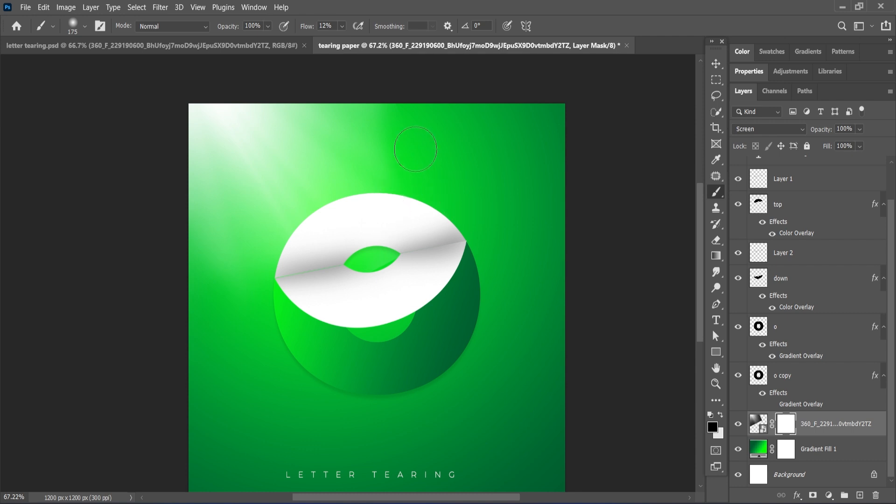
# Step: Nudge the "letter tearing" text slightly right and up so it sits centred below the "o"
pyautogui.scroll(-2, 554, 337)
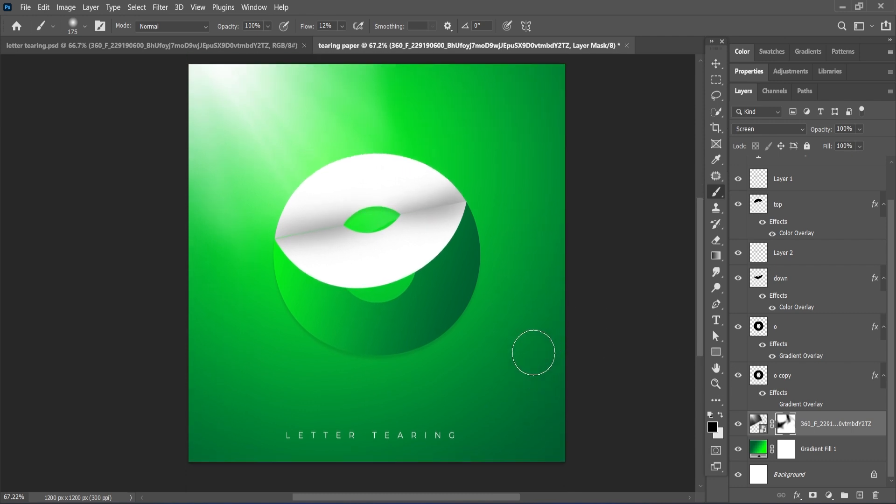
pyautogui.click(722, 67)
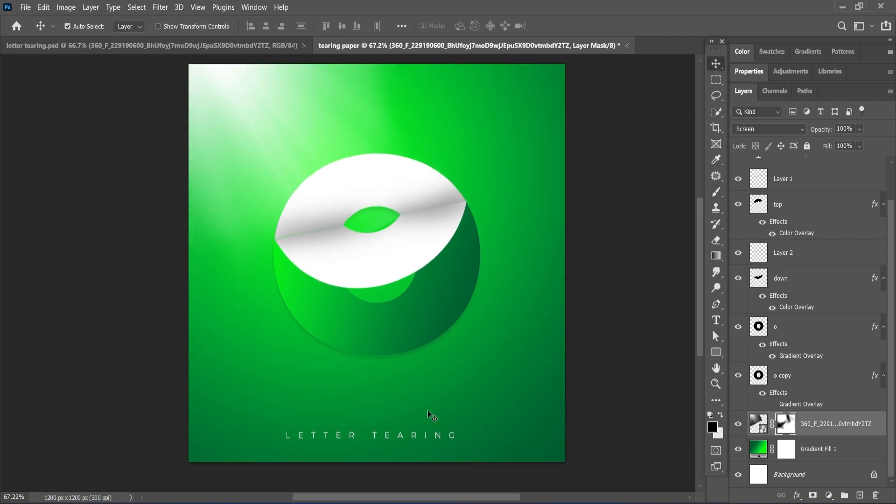
pyautogui.click(373, 433)
pyautogui.moveTo(383, 436)
pyautogui.mouseDown()
pyautogui.moveTo(385, 481)
pyautogui.moveTo(390, 429)
pyautogui.mouseUp()
pyautogui.scroll(1, 487, 384)
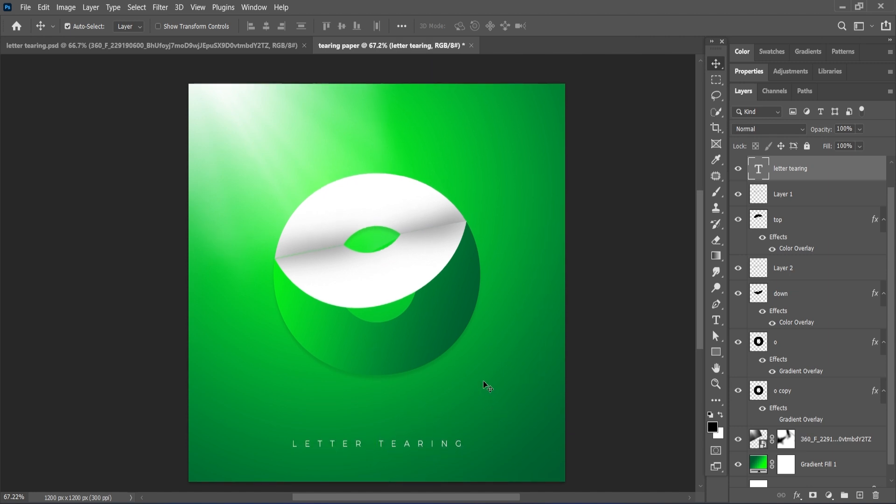